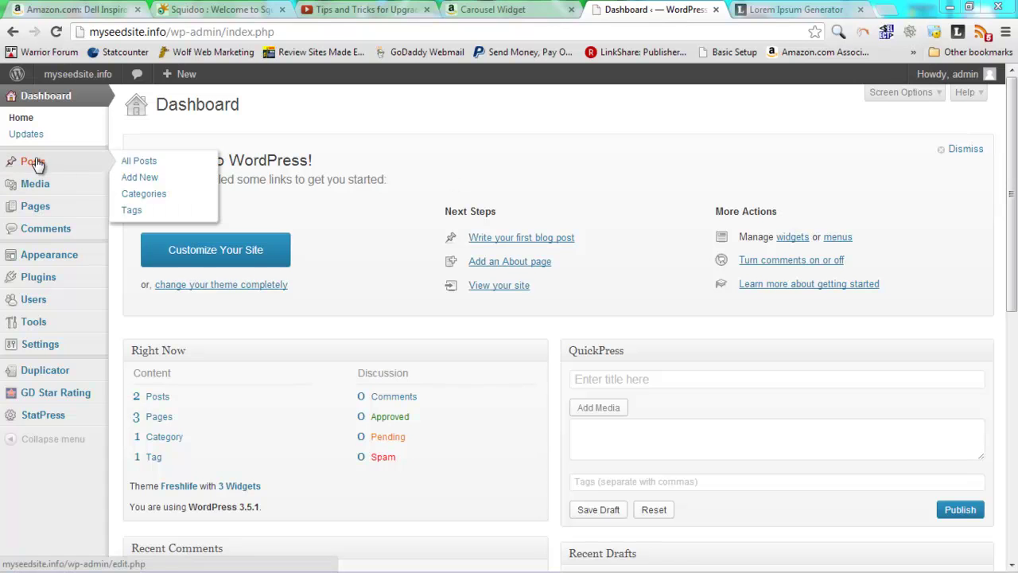
# Start a new post and copy the Dell Inspiron product title from the Amazon page.
pyautogui.click(151, 182)
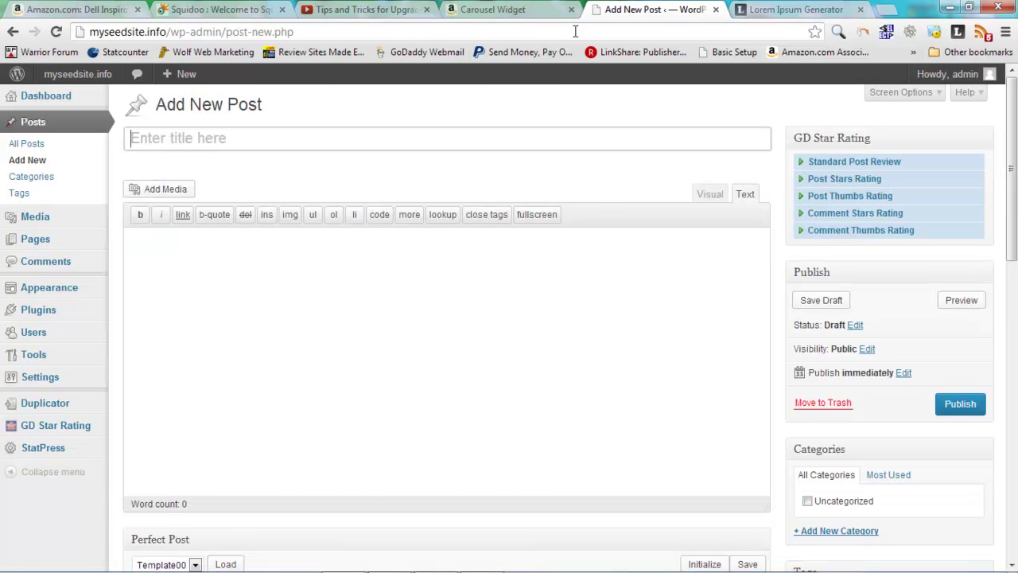
pyautogui.click(68, 10)
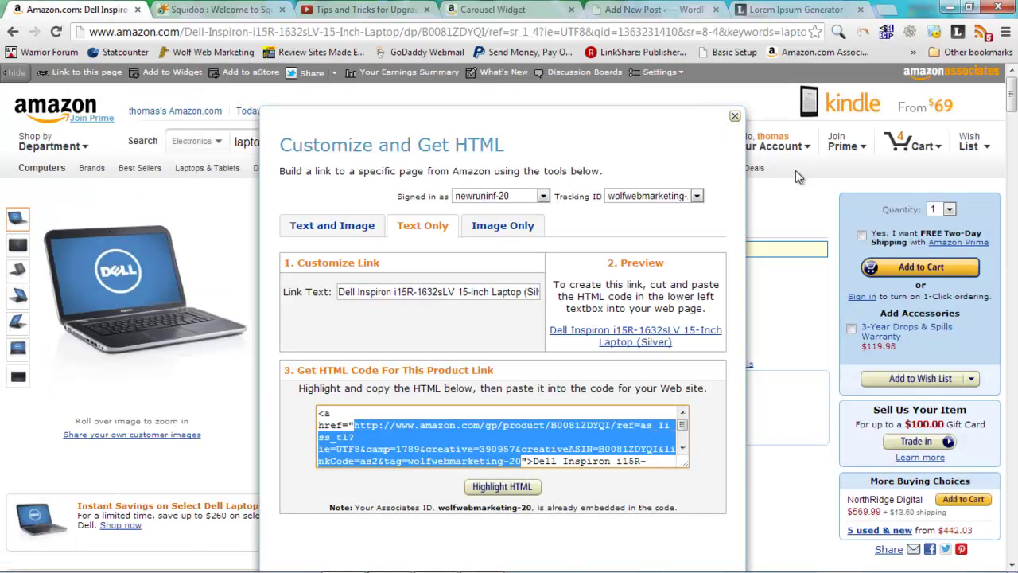
pyautogui.click(734, 118)
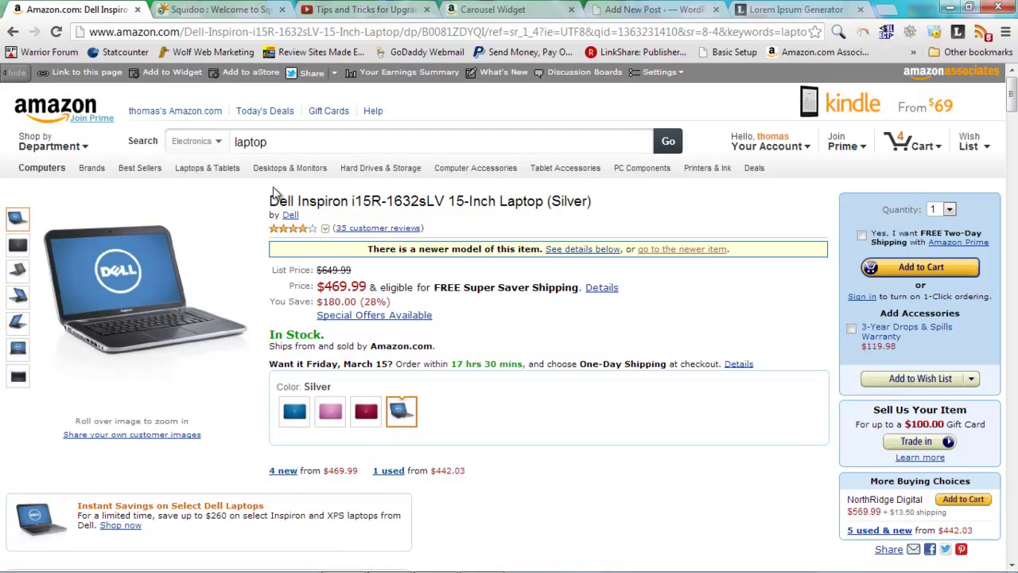
pyautogui.moveTo(270, 201); pyautogui.dragTo(543, 201)
pyautogui.rightClick(543, 200)
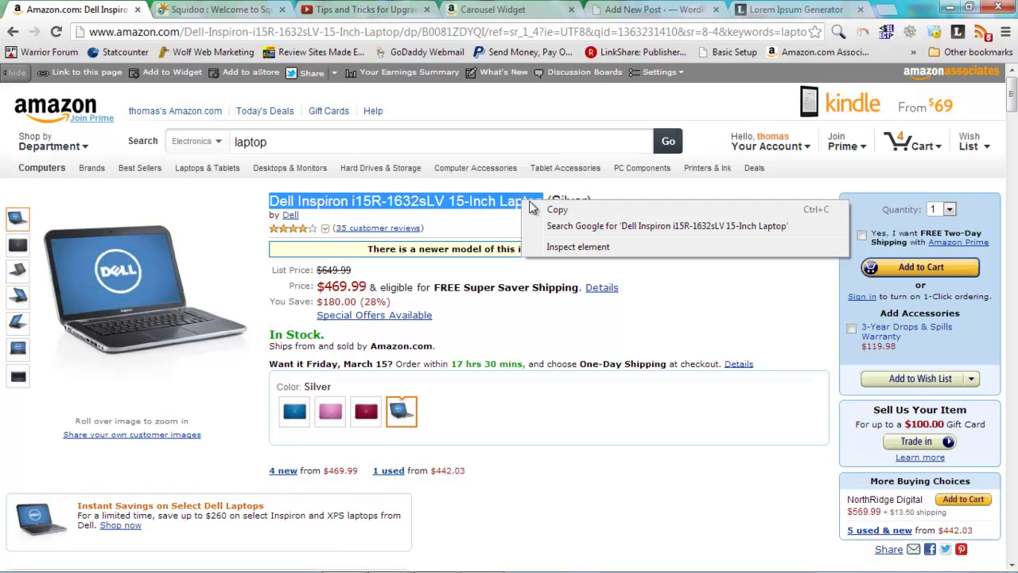
pyautogui.click(556, 207)
# Title the post 'Dell Inspiron i15R-1632sLV Review', replacing '15-Inch Laptop' with 'Review'.
pyautogui.click(652, 10)
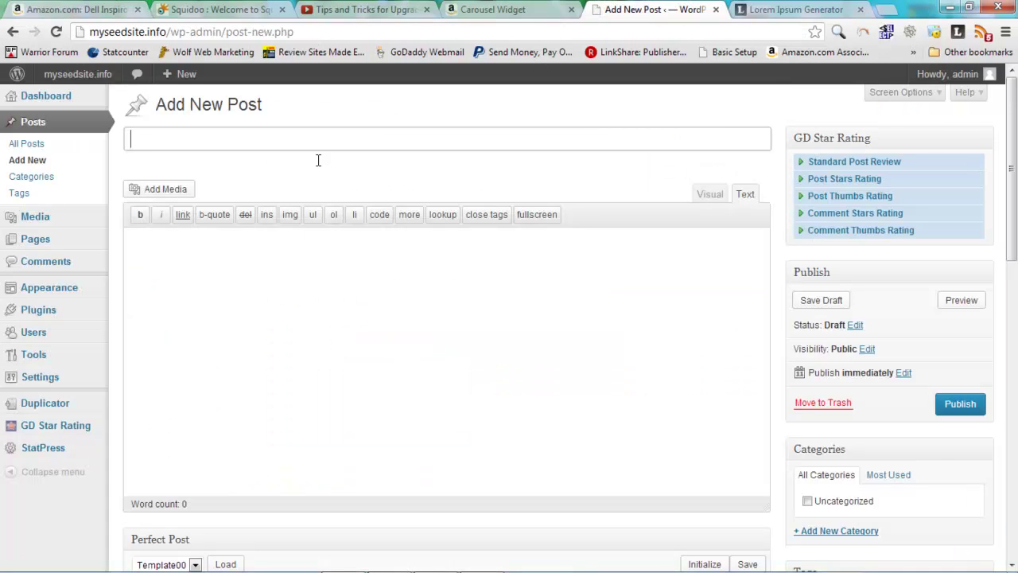
pyautogui.click(275, 141)
pyautogui.hotkey('ctrl', 'v')
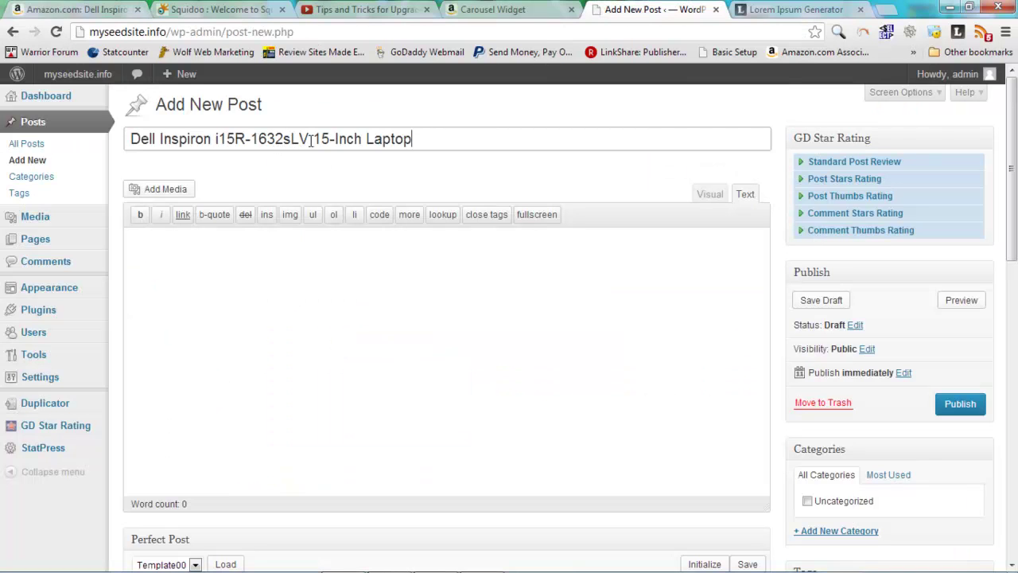
pyautogui.click(312, 139)
pyautogui.moveTo(313, 139); pyautogui.dragTo(450, 139)
pyautogui.write('Re')
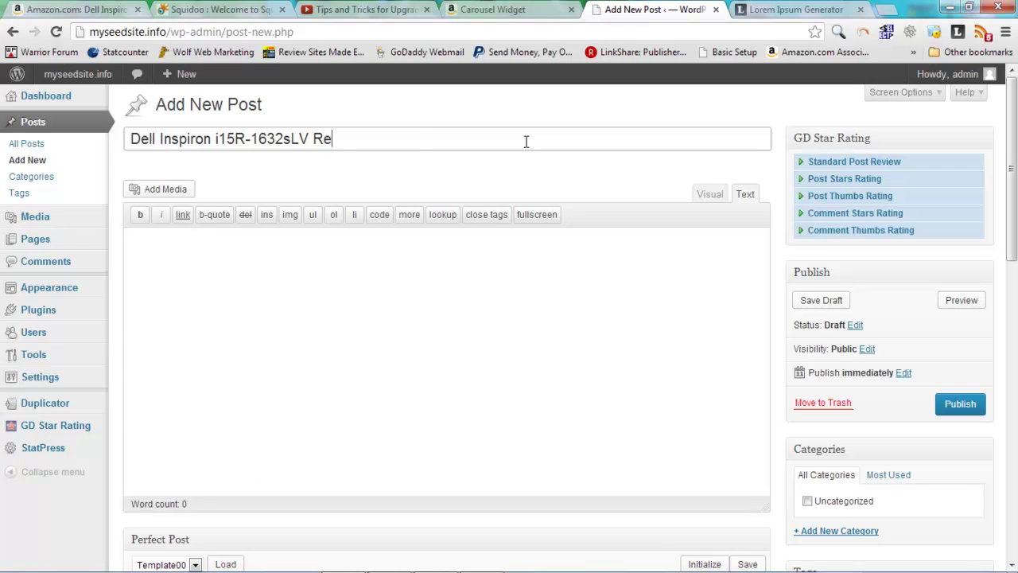
pyautogui.write('view')
# Choose Template14 in the Perfect Post box and load it.
pyautogui.scroll(-1, 420, 320)
pyautogui.scroll(-2, 421, 320)
pyautogui.scroll(-1, 421, 320)
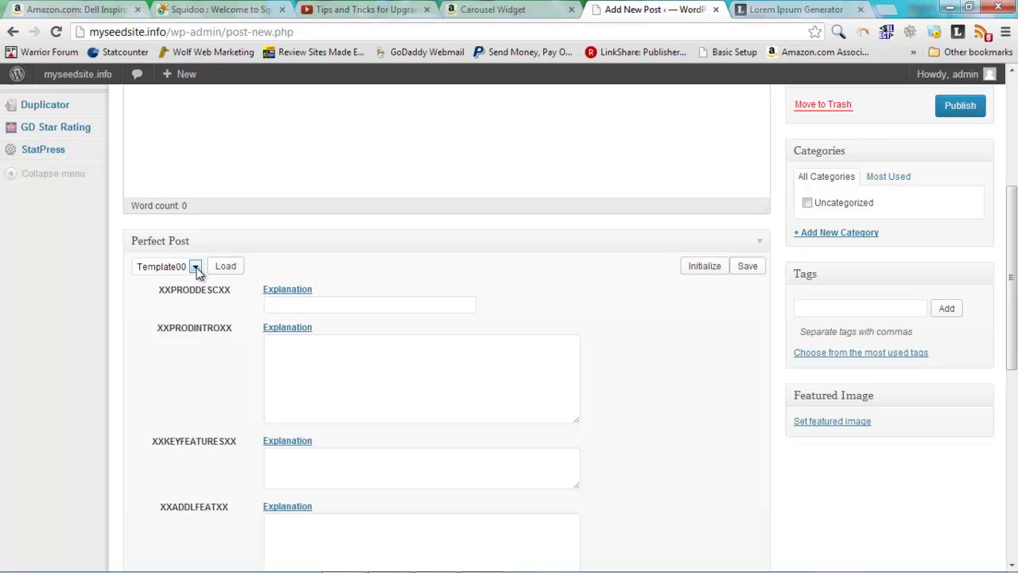
pyautogui.click(196, 268)
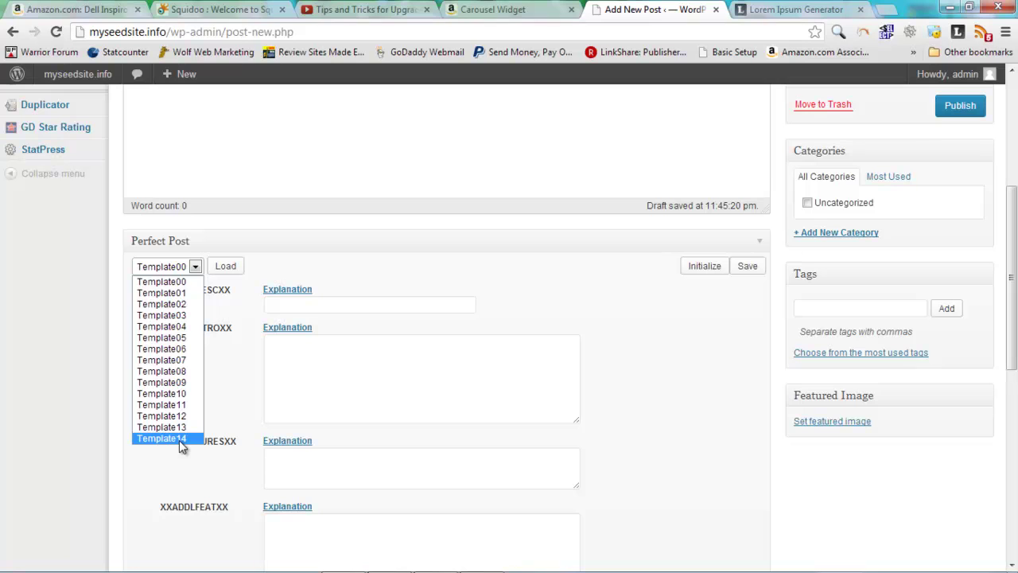
pyautogui.click(179, 440)
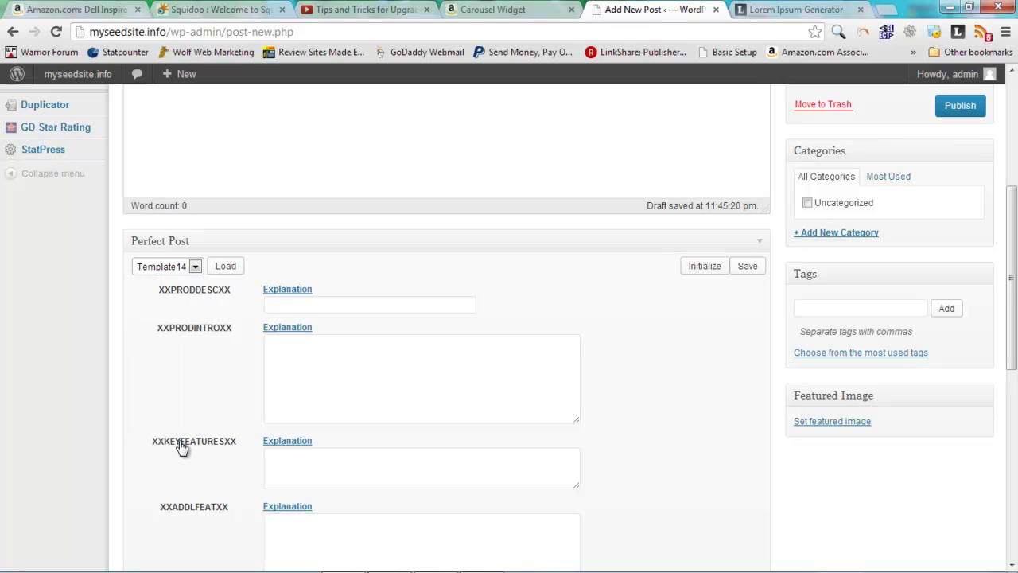
pyautogui.click(227, 268)
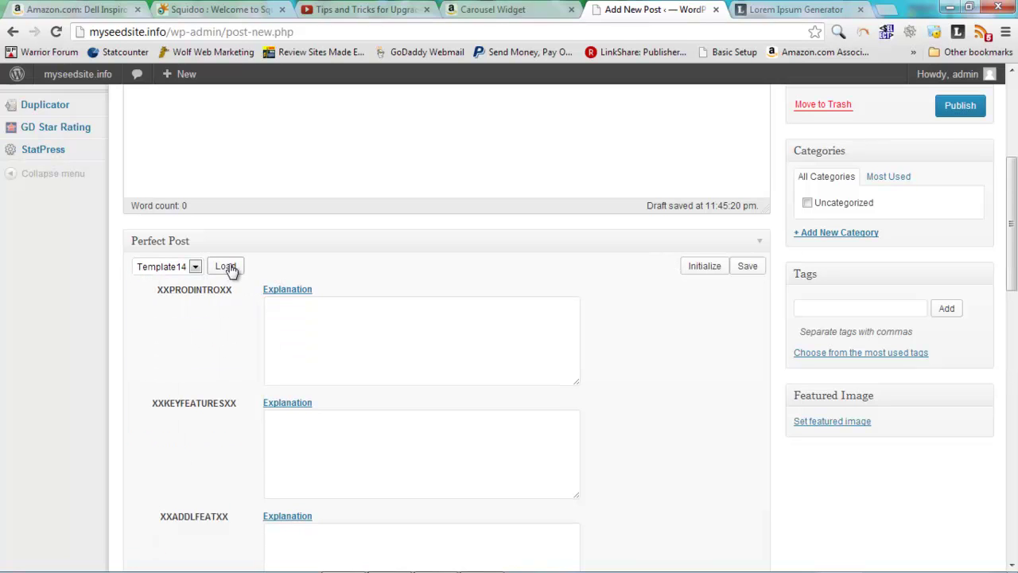
# Scroll through the newly loaded Template14 placeholder fields.
pyautogui.scroll(-2, 651, 311)
pyautogui.scroll(-1, 652, 311)
pyautogui.scroll(-3, 651, 311)
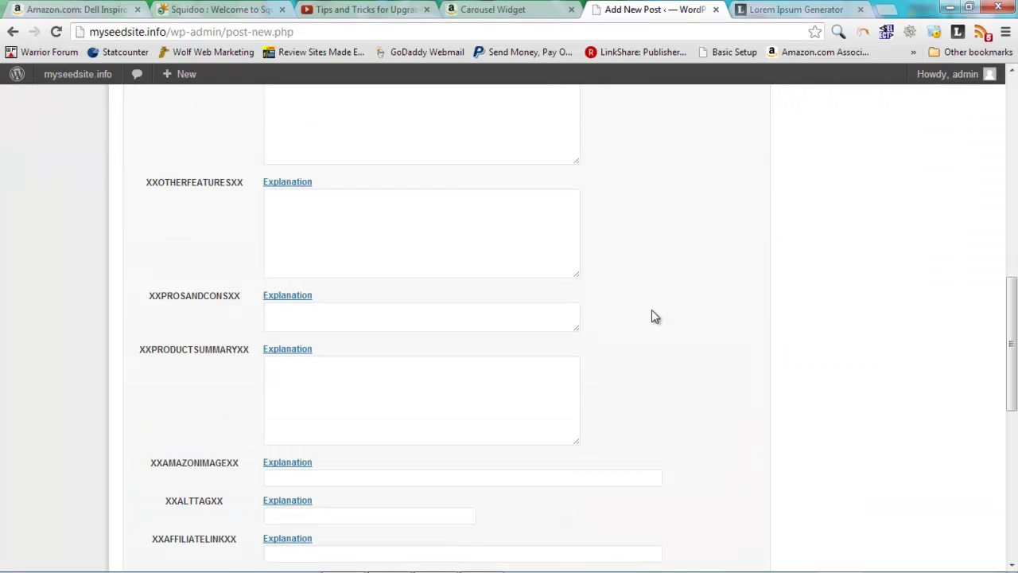
pyautogui.scroll(-1, 651, 311)
pyautogui.scroll(-3, 651, 312)
pyautogui.scroll(-1, 652, 312)
pyautogui.scroll(-2, 651, 312)
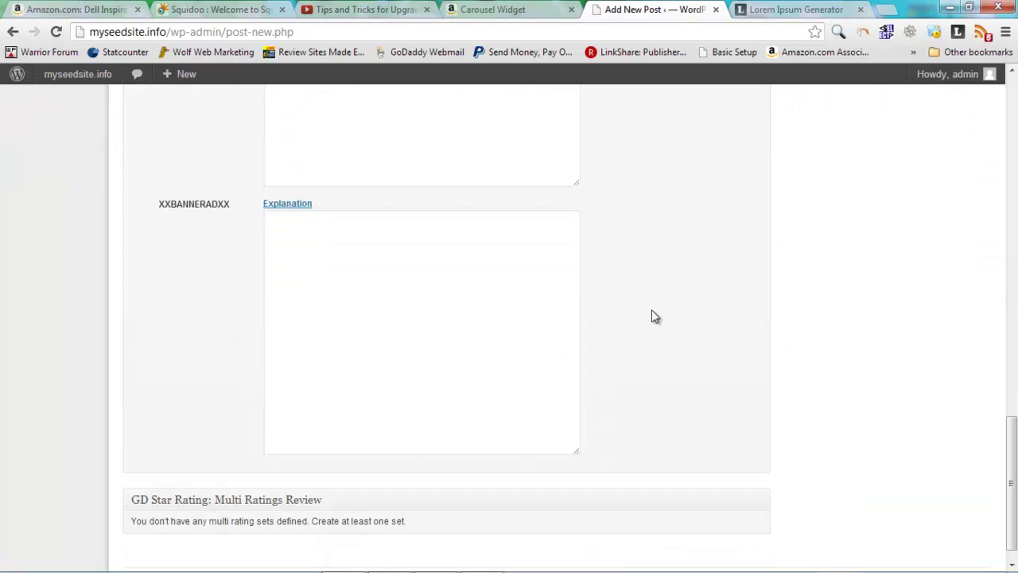
pyautogui.scroll(6, 652, 317)
pyautogui.scroll(4, 651, 317)
pyautogui.scroll(2, 651, 316)
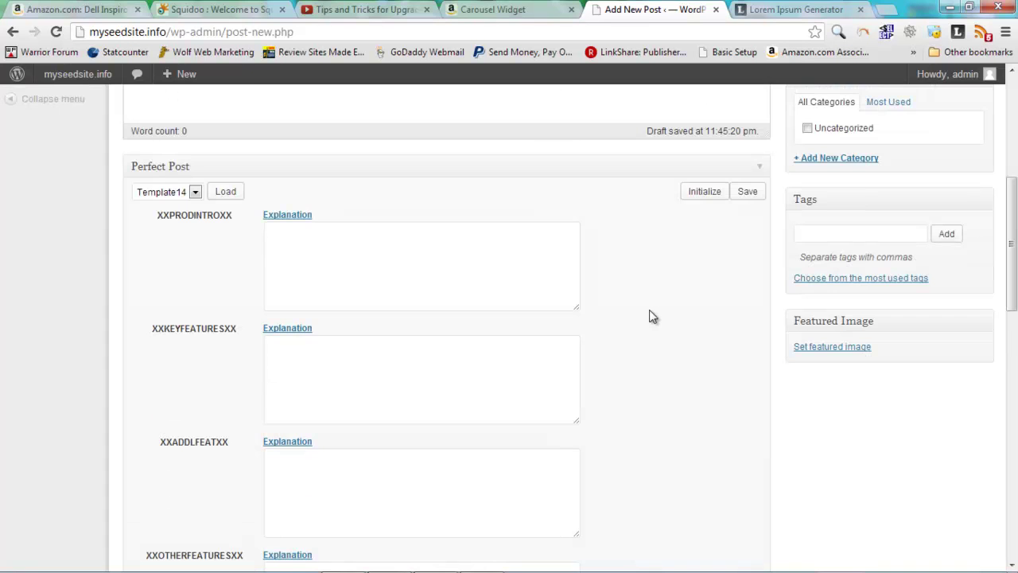
pyautogui.scroll(1, 652, 316)
pyautogui.scroll(1, 652, 322)
pyautogui.scroll(4, 661, 336)
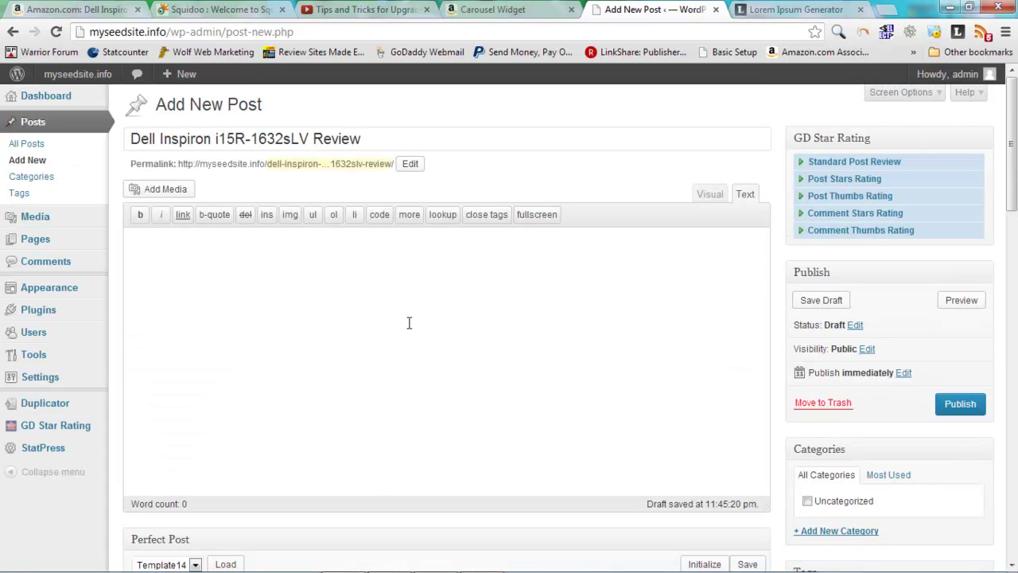
pyautogui.scroll(-1, 422, 326)
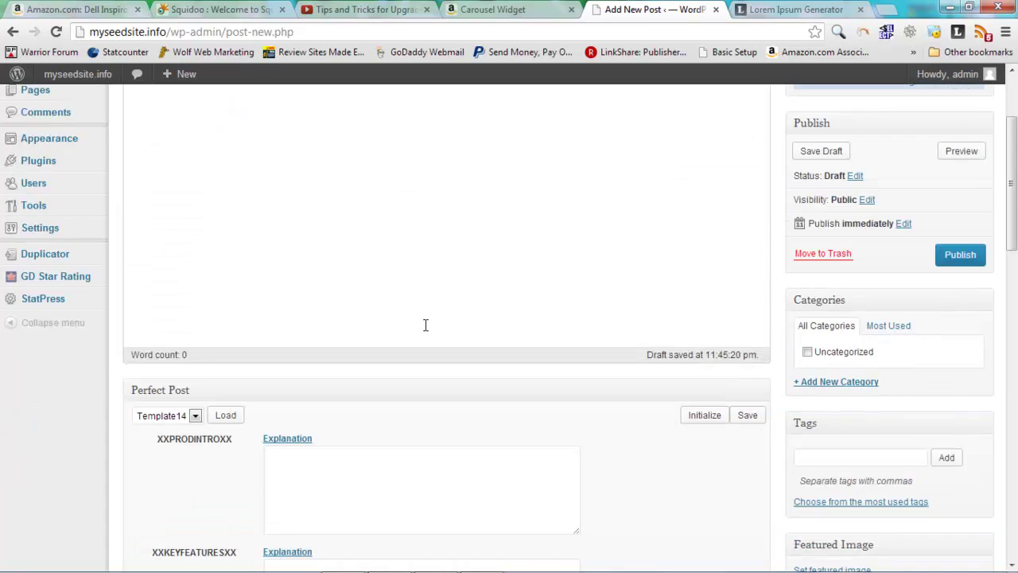
pyautogui.scroll(-3, 425, 325)
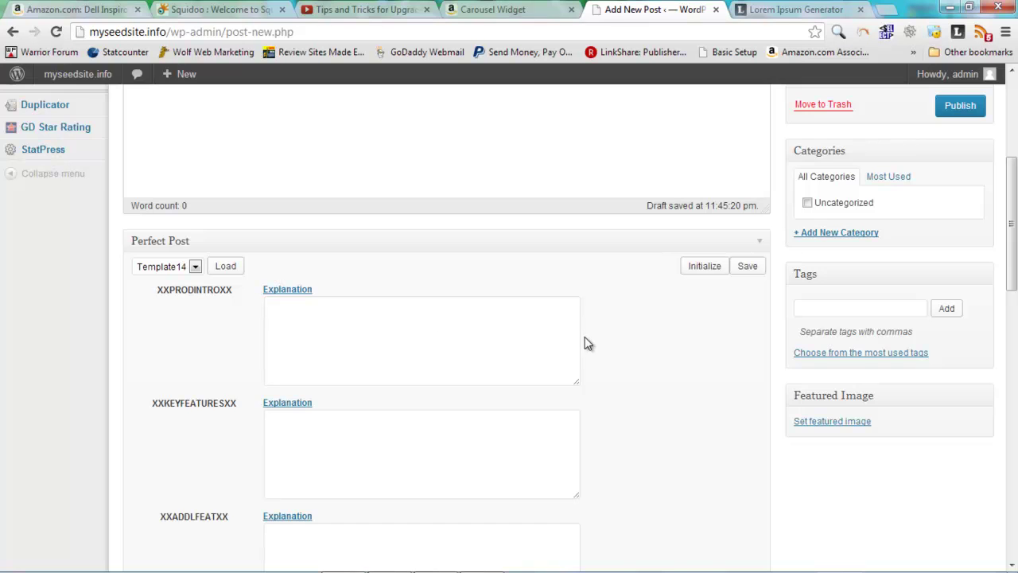
pyautogui.scroll(-1, 580, 338)
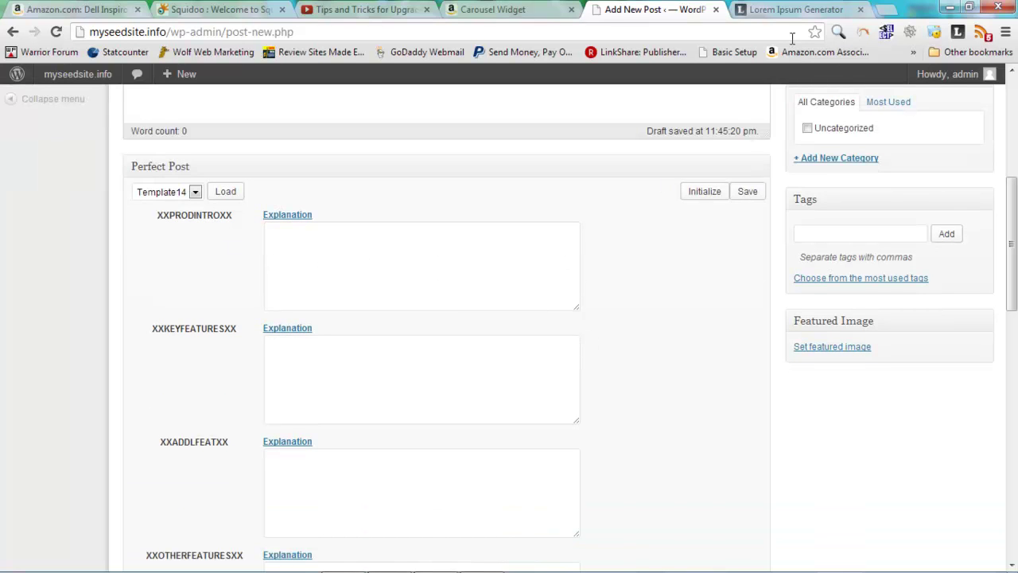
# Copy the generated lorem ipsum paragraph from the Lorem Ipsum Generator.
pyautogui.click(769, 10)
pyautogui.rightClick(392, 139)
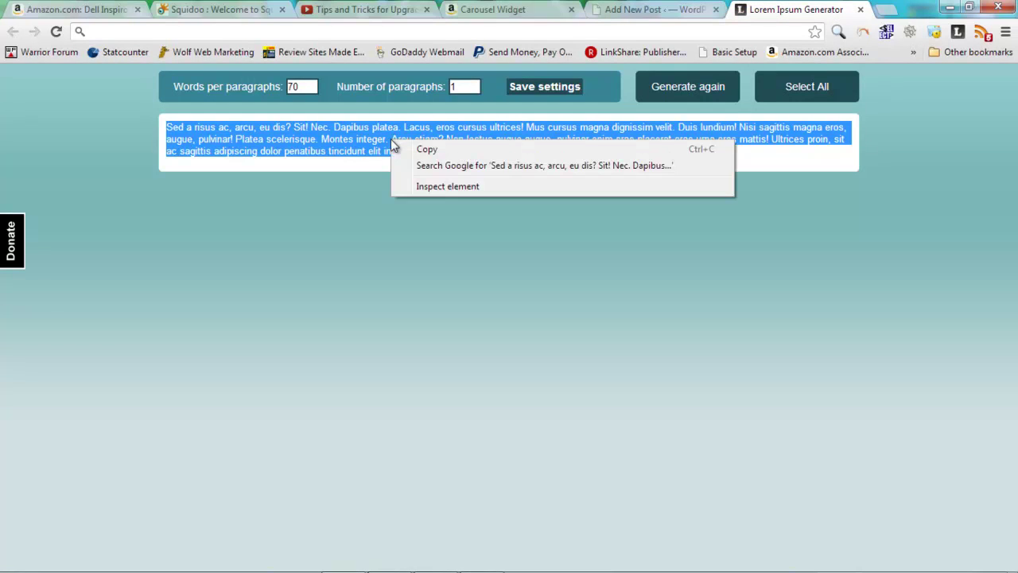
pyautogui.click(428, 151)
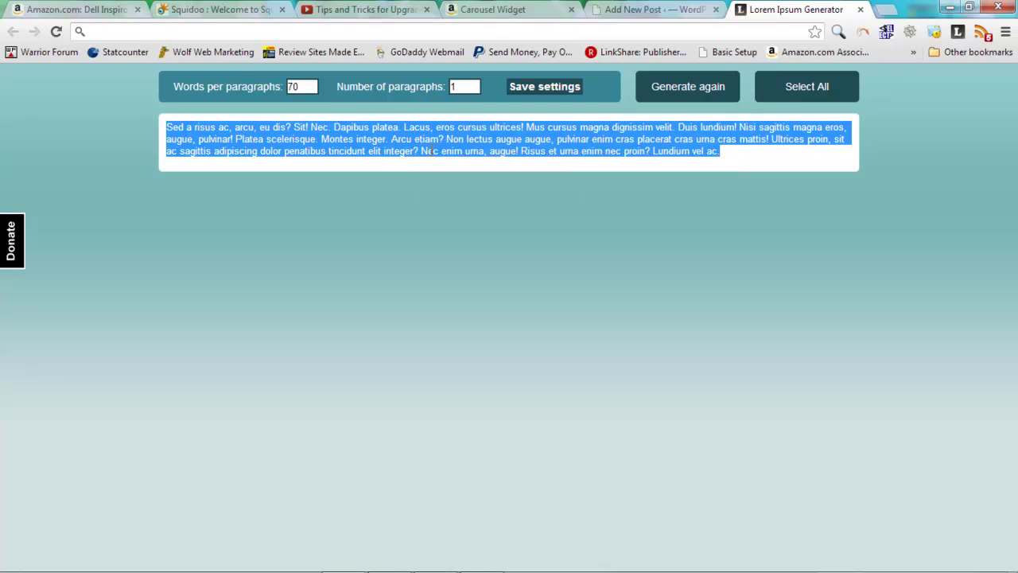
pyautogui.click(629, 11)
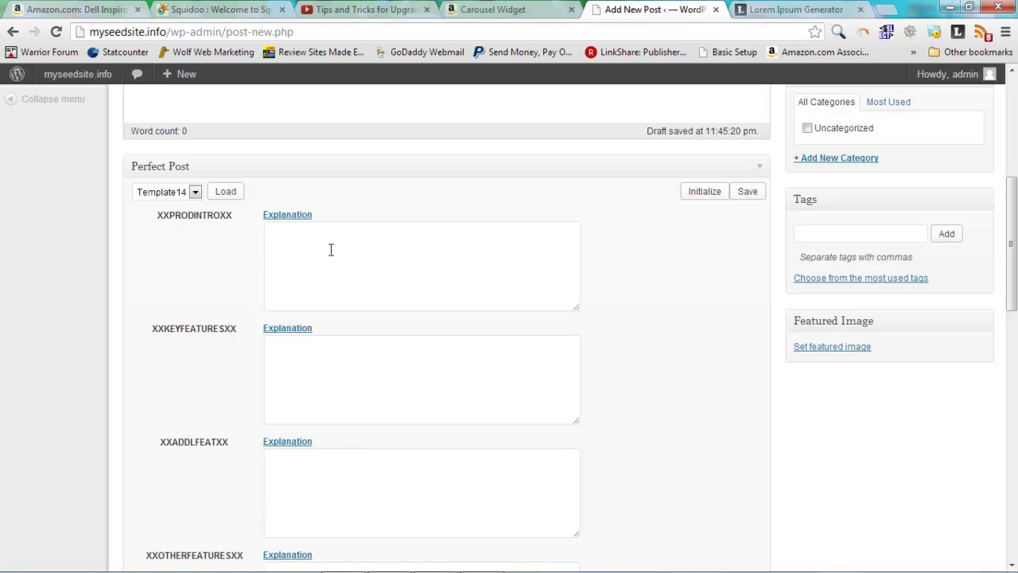
# Paste the lorem ipsum into the XXPRODINTROXX and XXKEYFEATURESXX fields.
pyautogui.click(361, 260)
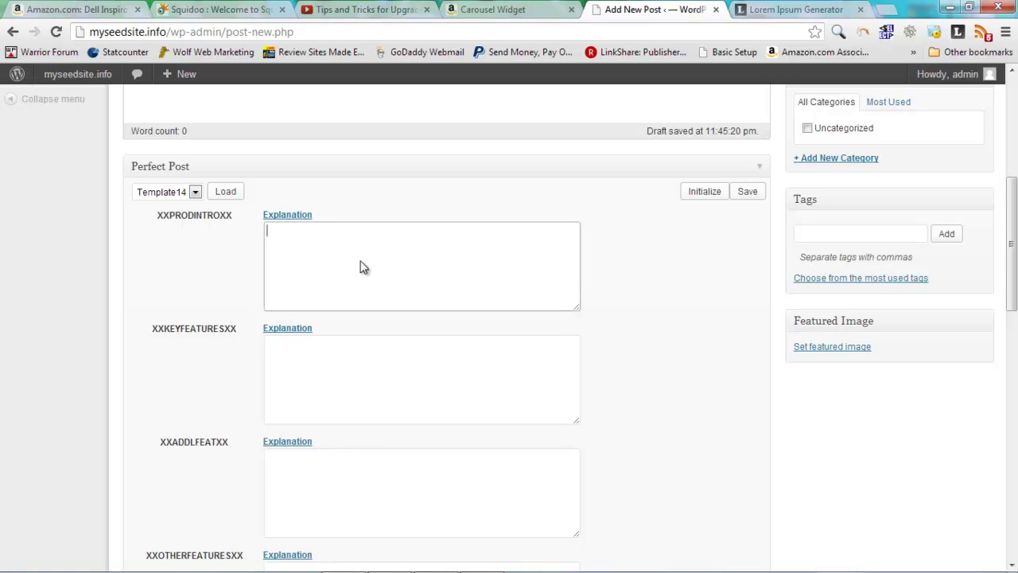
pyautogui.rightClick(361, 261)
pyautogui.click(416, 343)
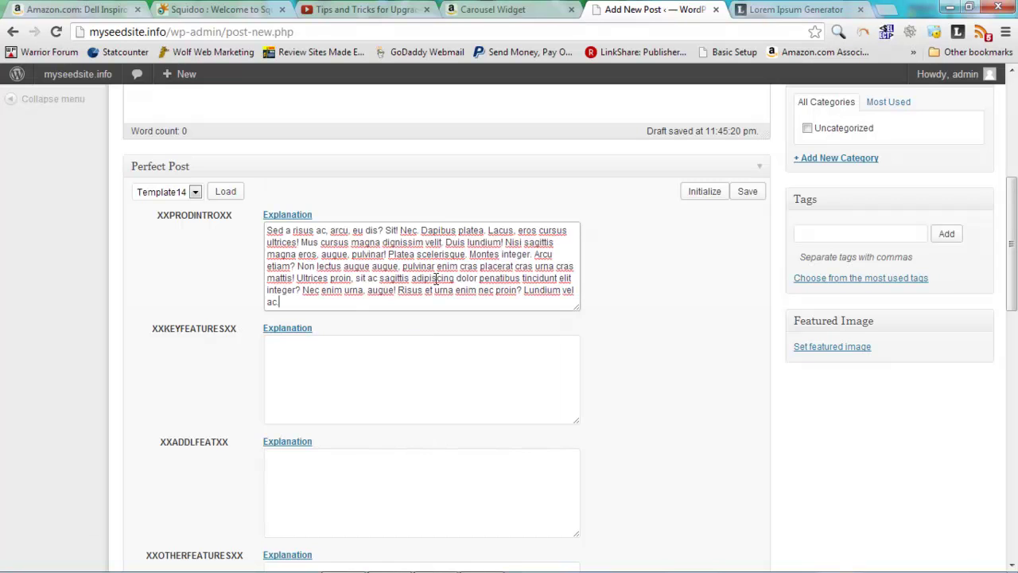
pyautogui.rightClick(355, 381)
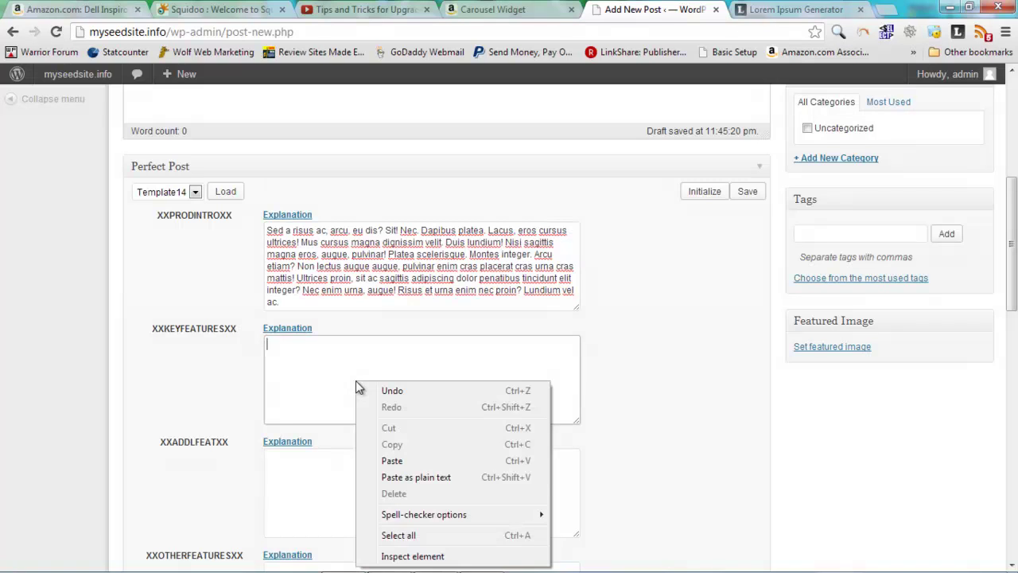
pyautogui.click(407, 459)
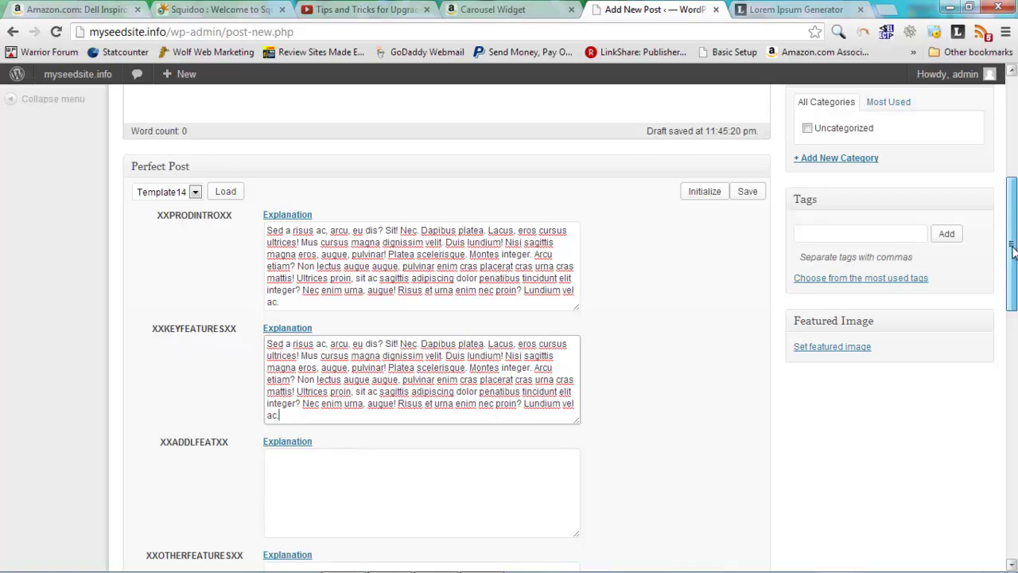
# Paste the lorem ipsum into XXADDLFEATXX, then start pasting into XXOTHERFEATURESXX.
pyautogui.moveTo(1006, 256); pyautogui.dragTo(1006, 312)
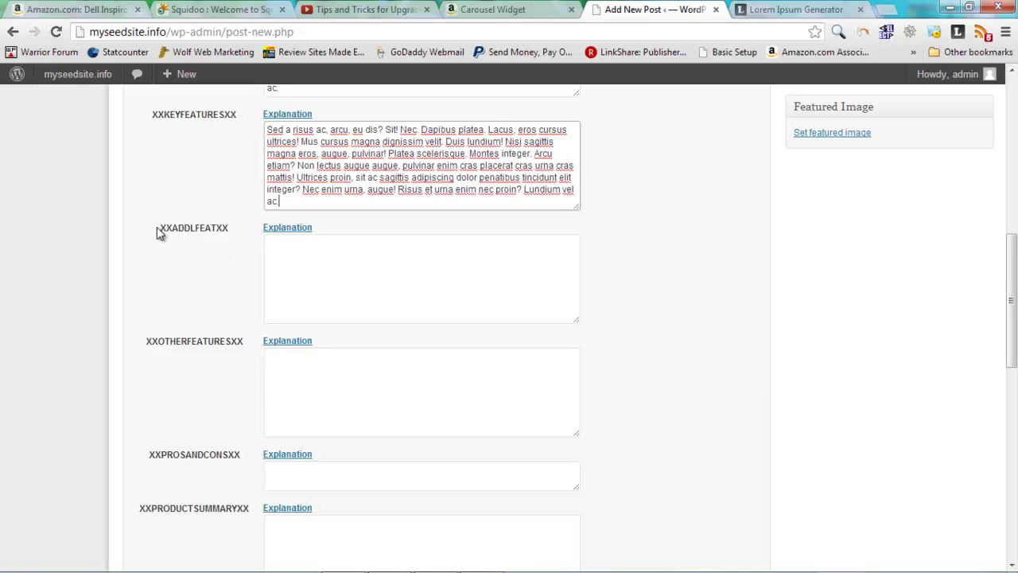
pyautogui.click(355, 271)
pyautogui.rightClick(355, 271)
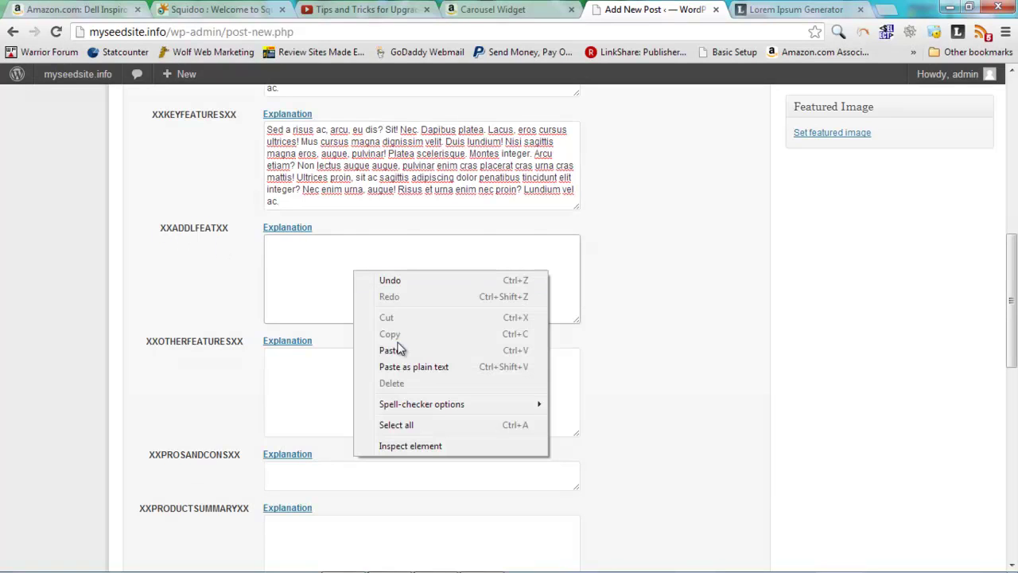
pyautogui.click(390, 348)
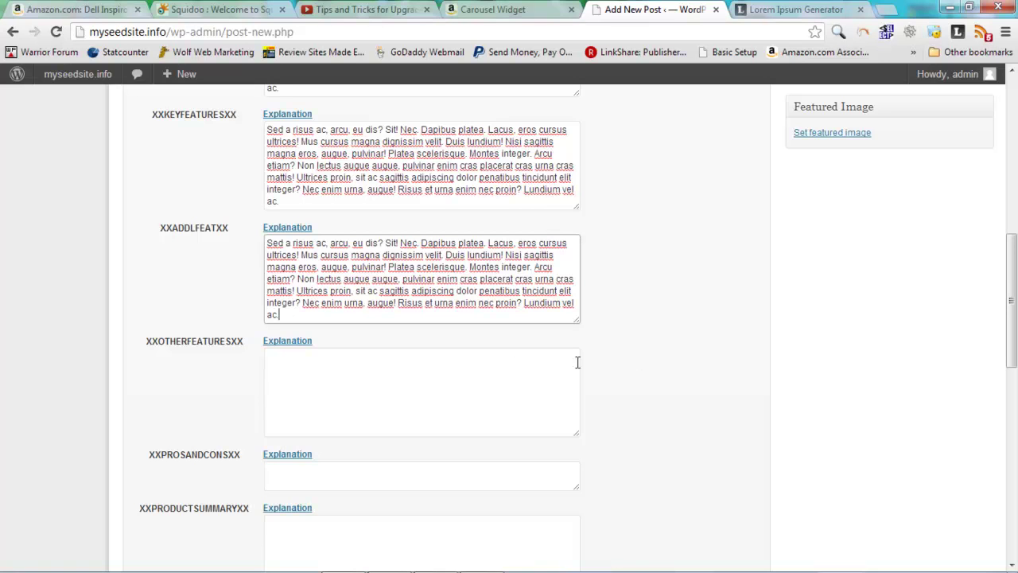
pyautogui.rightClick(434, 383)
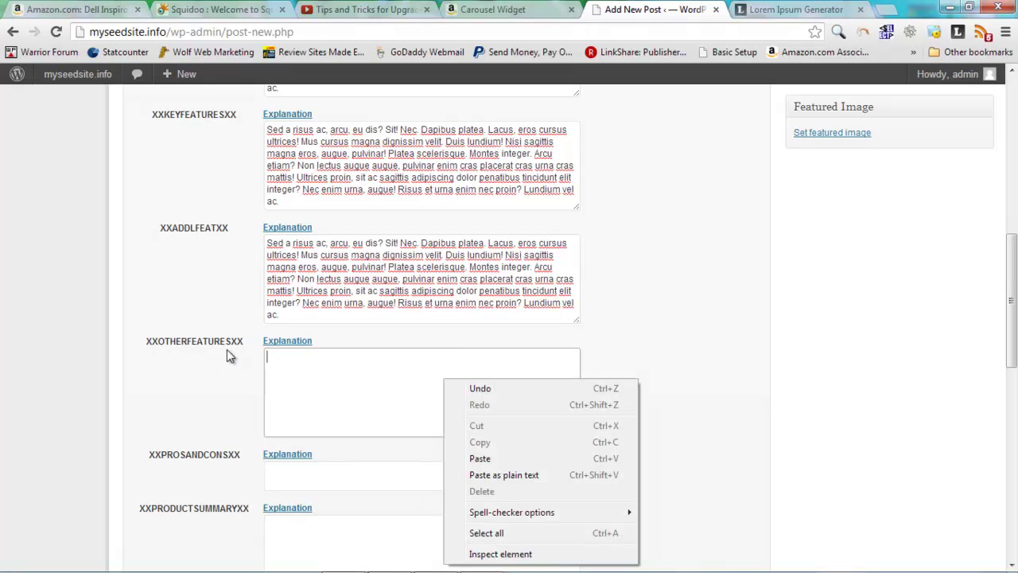
# Fill XXOTHERFEATURESXX with lorem ipsum and copy its first two lines into the pros and cons box.
pyautogui.click(490, 458)
pyautogui.scroll(-3, 689, 325)
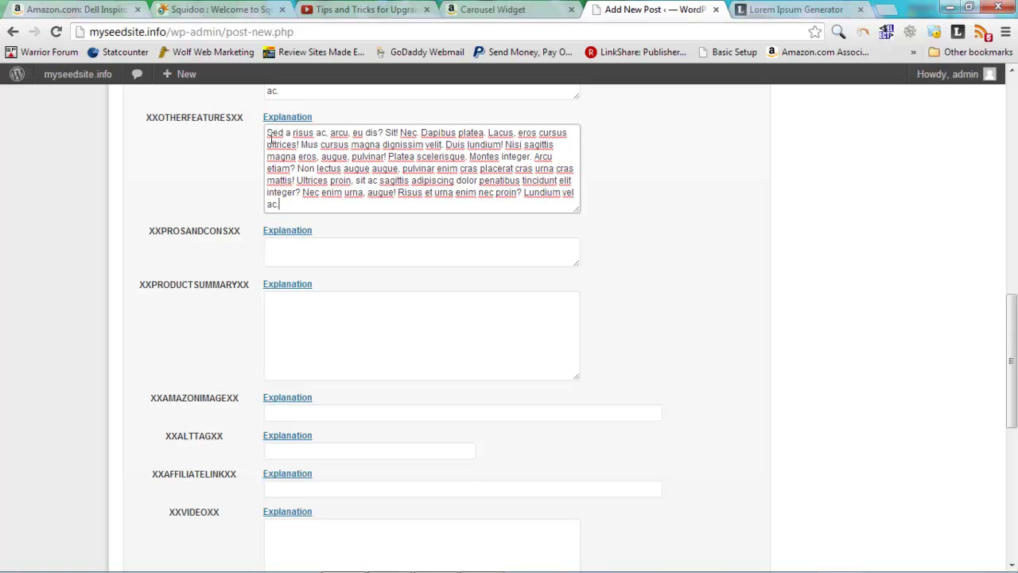
pyautogui.moveTo(267, 134); pyautogui.dragTo(555, 146)
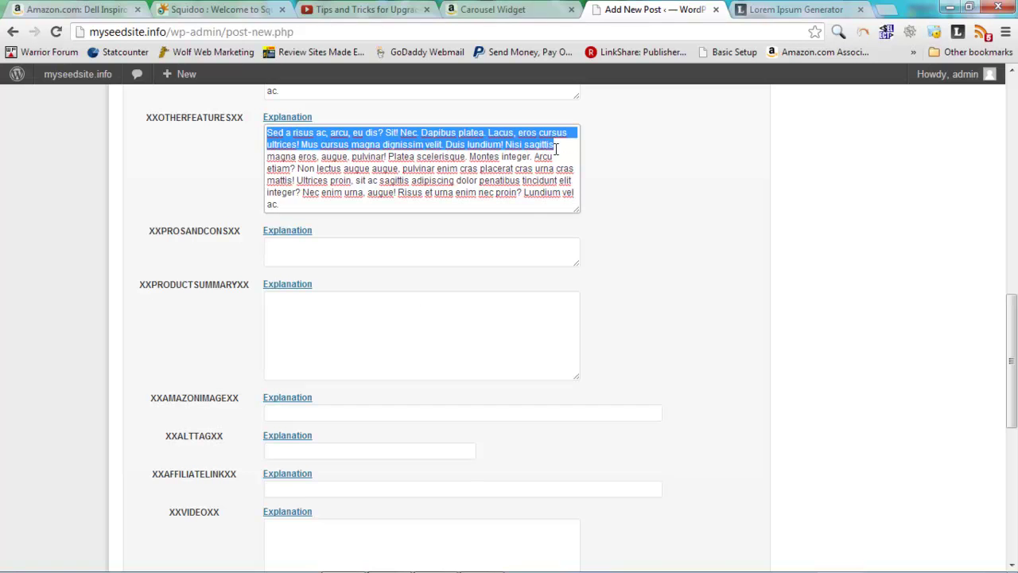
pyautogui.rightClick(516, 135)
pyautogui.click(554, 198)
pyautogui.click(369, 257)
pyautogui.rightClick(370, 260)
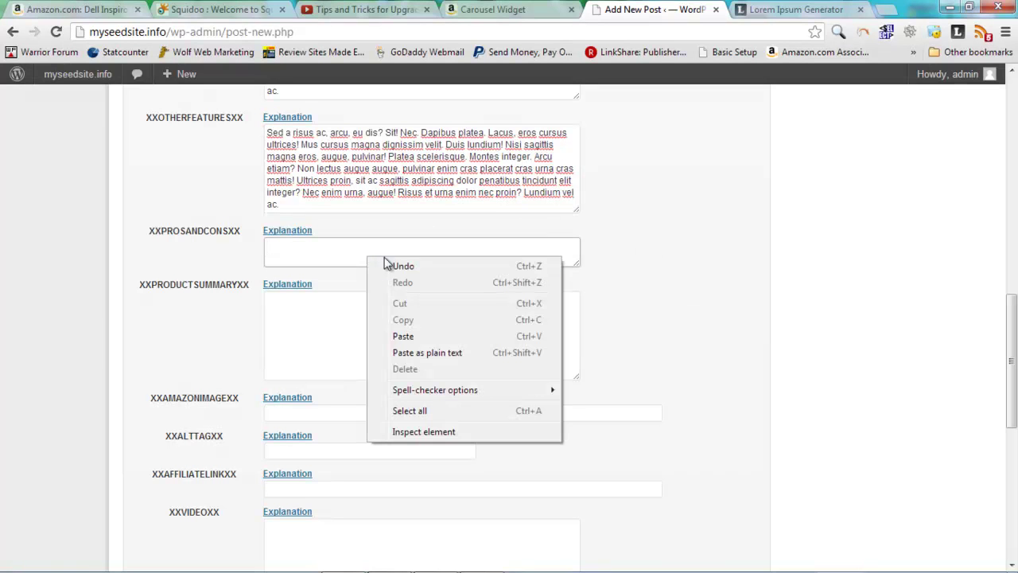
pyautogui.click(413, 339)
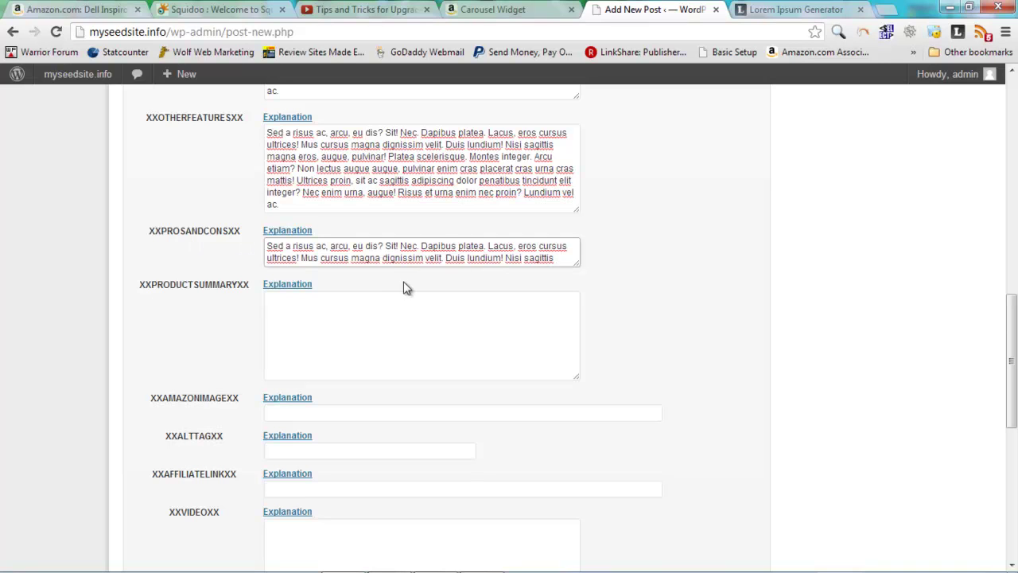
# Copy all the other features text into the XXPRODUCTSUMMARYXX field.
pyautogui.click(288, 207)
pyautogui.moveTo(288, 205); pyautogui.dragTo(274, 132)
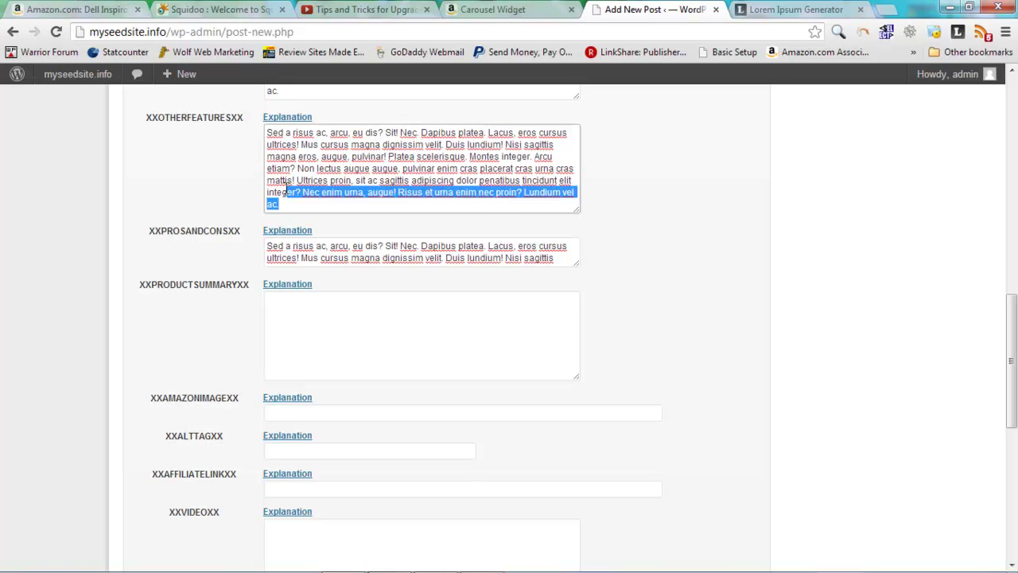
pyautogui.rightClick(302, 153)
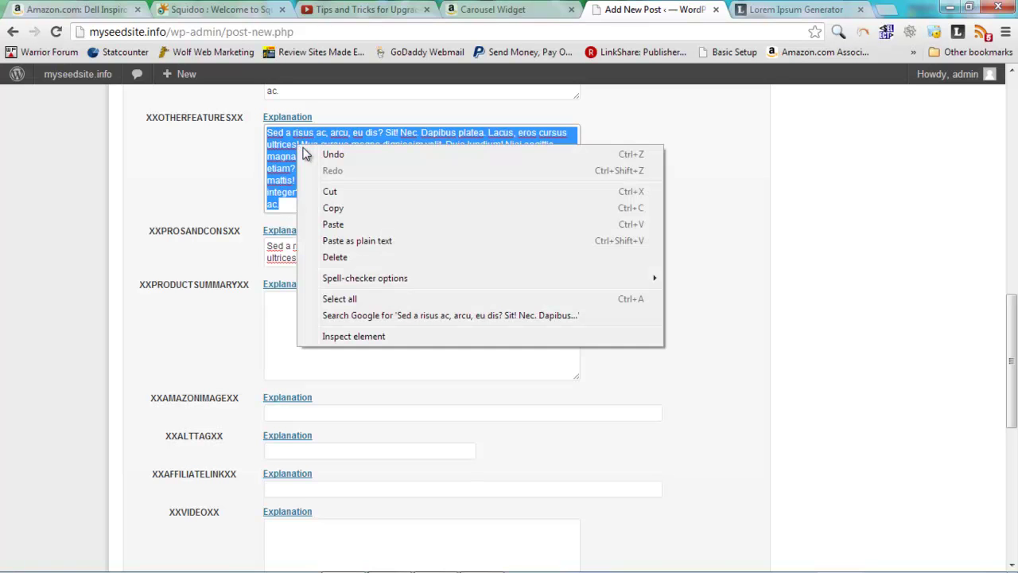
pyautogui.click(355, 208)
pyautogui.click(330, 312)
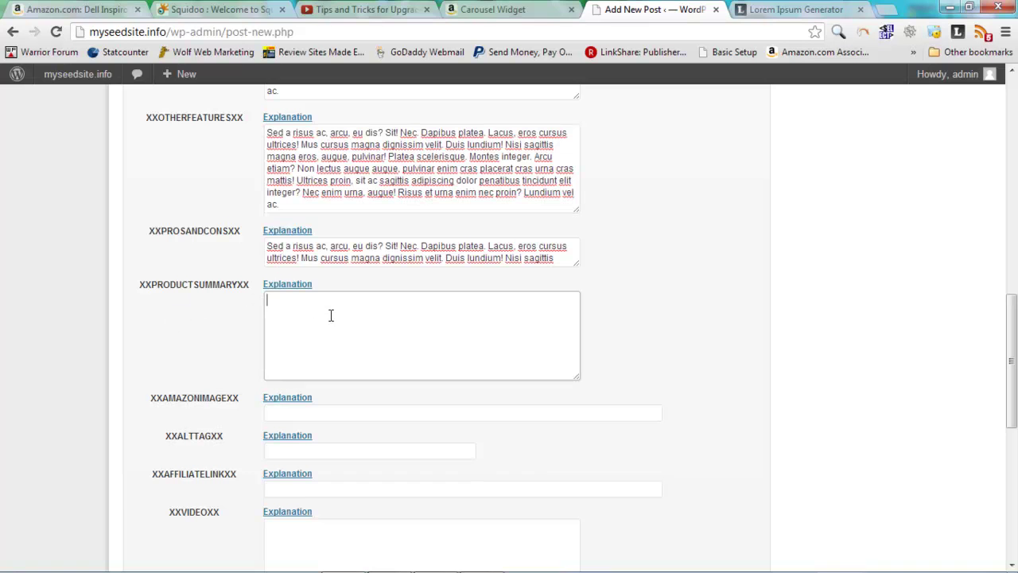
pyautogui.rightClick(330, 315)
pyautogui.click(384, 395)
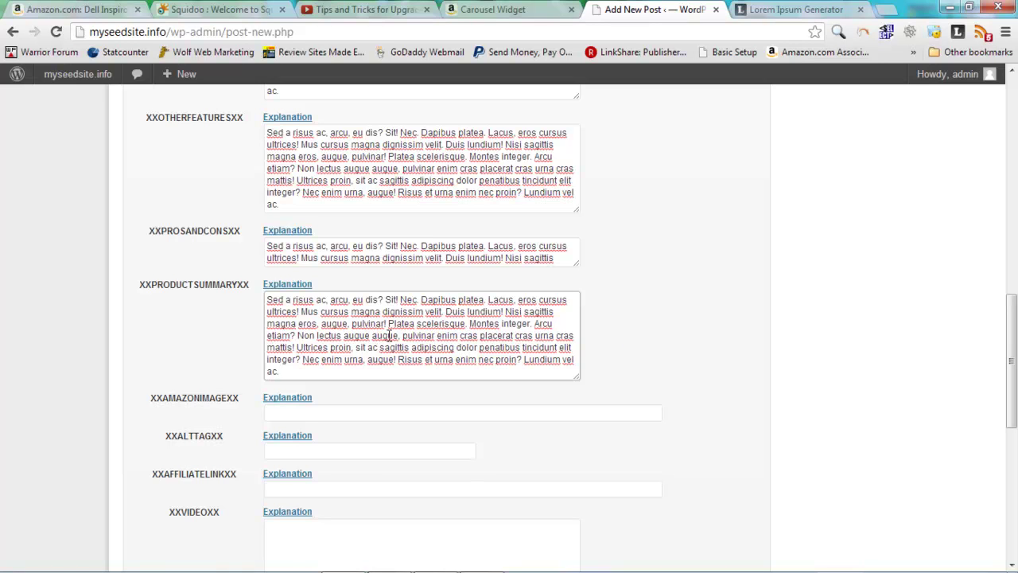
# Paste the Amazon laptop image URL into the XXAMAZONIMAGEXX field.
pyautogui.click(110, 14)
pyautogui.click(145, 288)
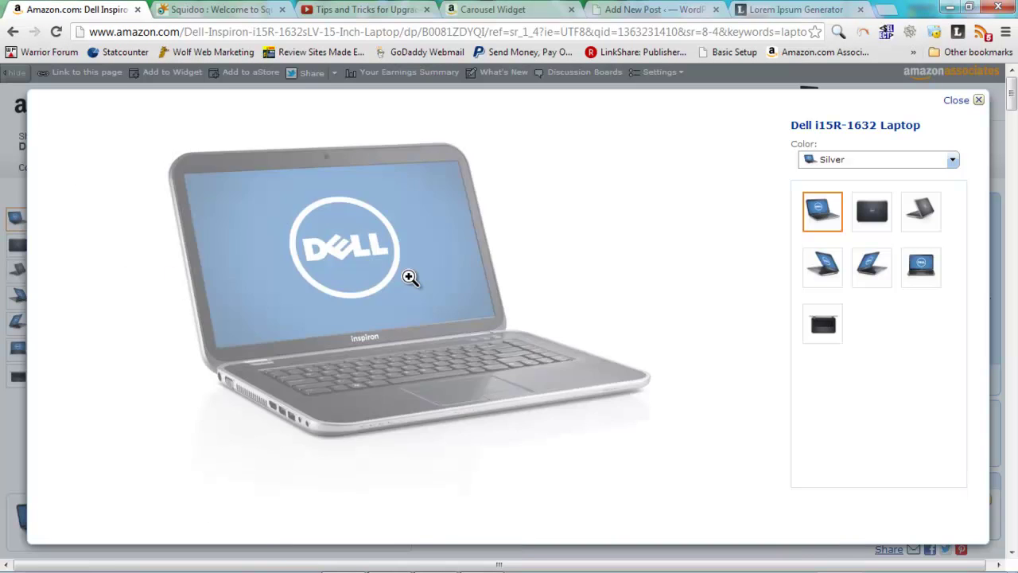
pyautogui.rightClick(368, 250)
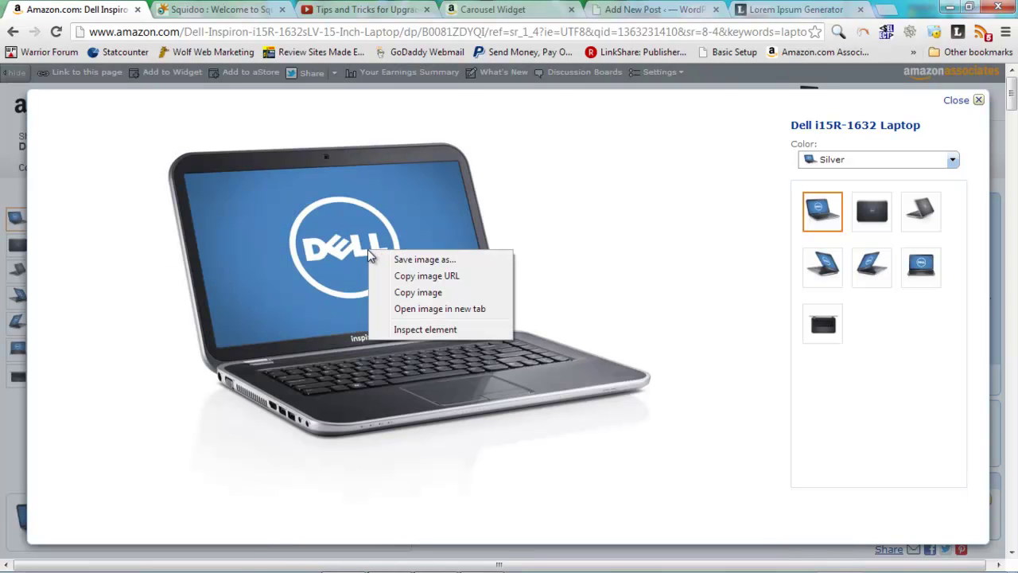
pyautogui.click(423, 279)
pyautogui.click(681, 18)
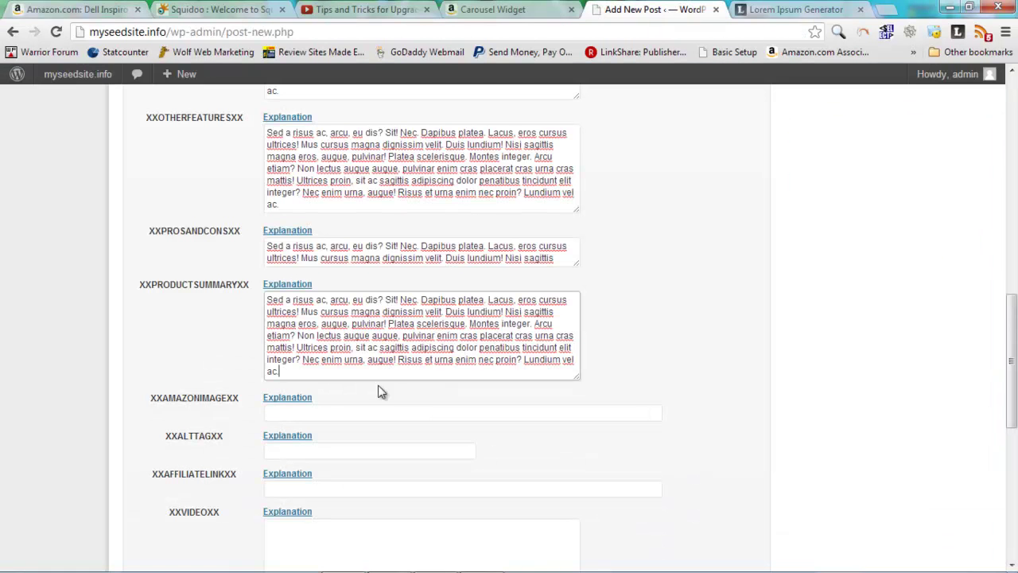
pyautogui.rightClick(344, 411)
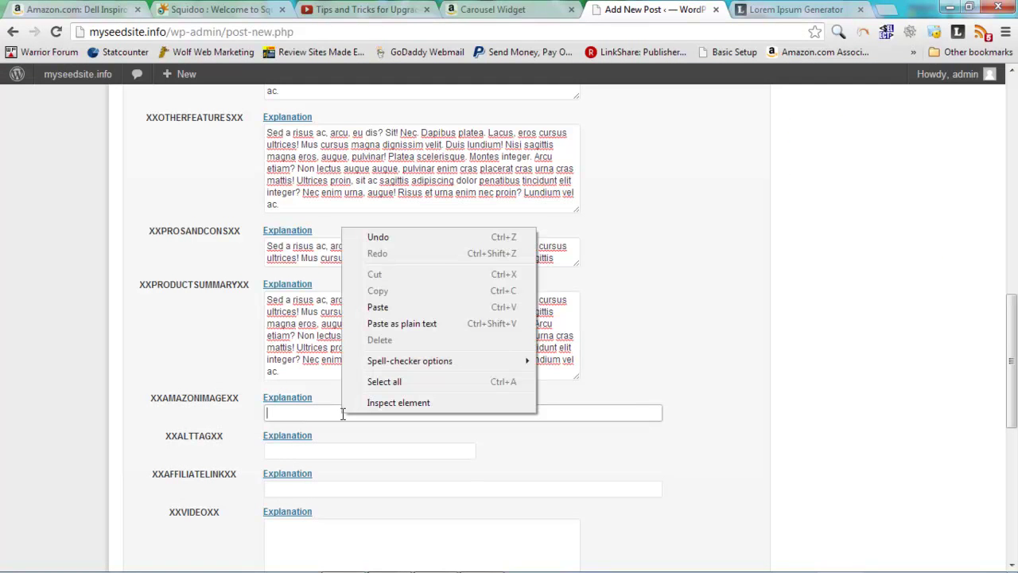
pyautogui.click(381, 307)
pyautogui.click(619, 332)
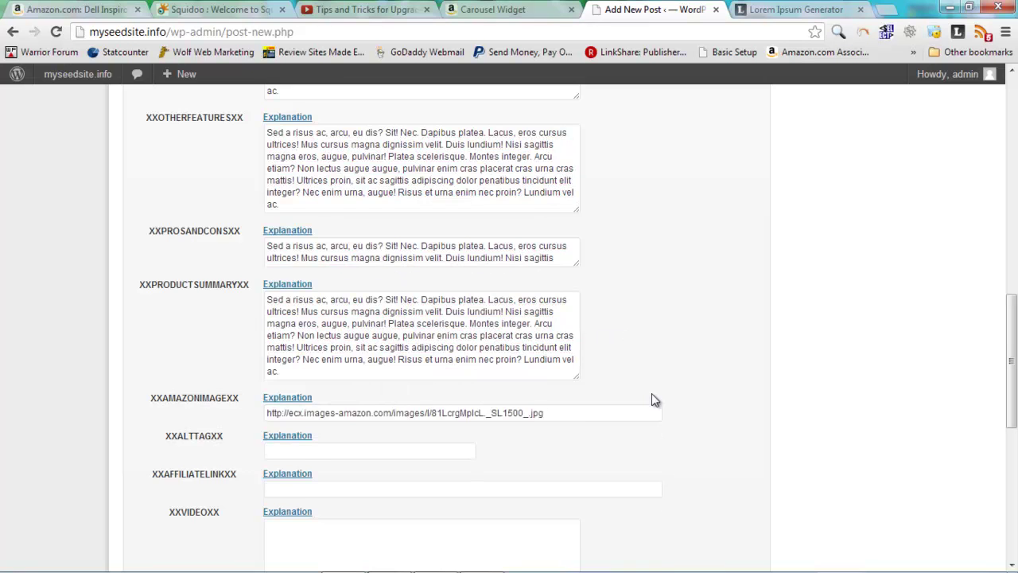
# Copy the post title 'Dell Inspiron i15R-1632sLV Review' into the XXALTTAGXX field.
pyautogui.scroll(1, 295, 518)
pyautogui.scroll(5, 378, 440)
pyautogui.scroll(4, 378, 440)
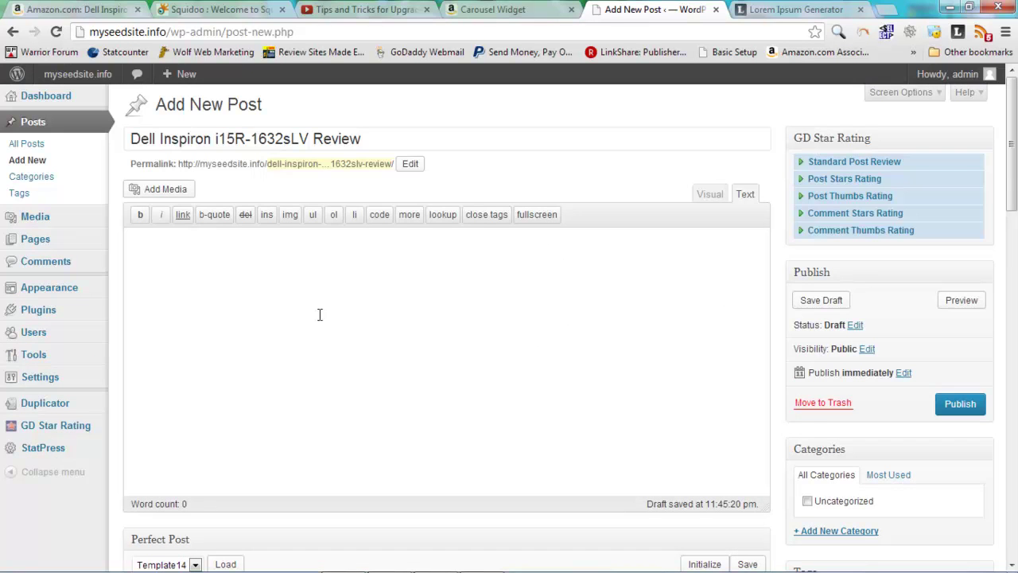
pyautogui.doubleClick(279, 139)
pyautogui.tripleClick(279, 139)
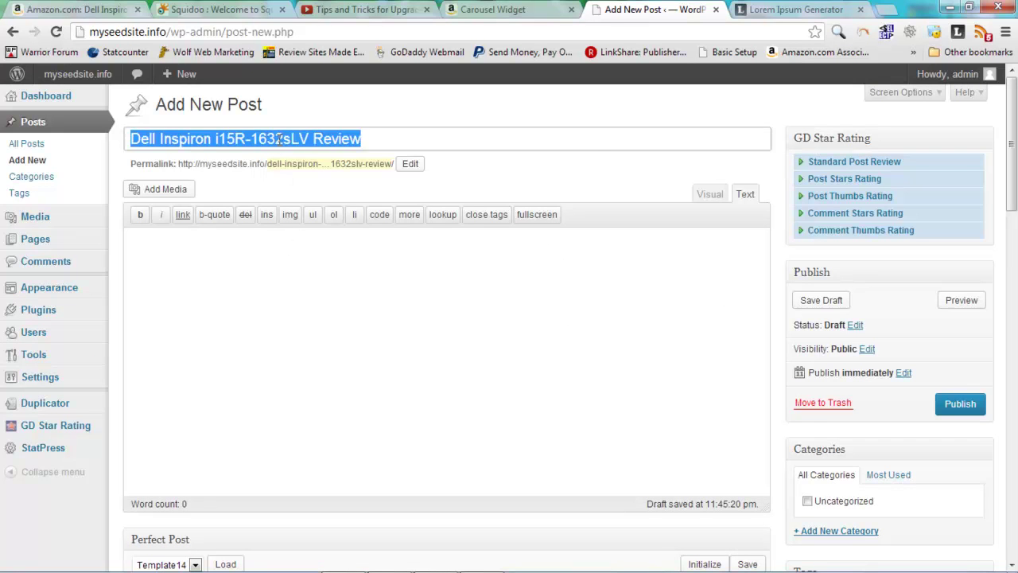
pyautogui.rightClick(279, 139)
pyautogui.click(332, 204)
pyautogui.scroll(-5, 429, 334)
pyautogui.scroll(-5, 445, 374)
pyautogui.scroll(-1, 454, 382)
pyautogui.rightClick(366, 370)
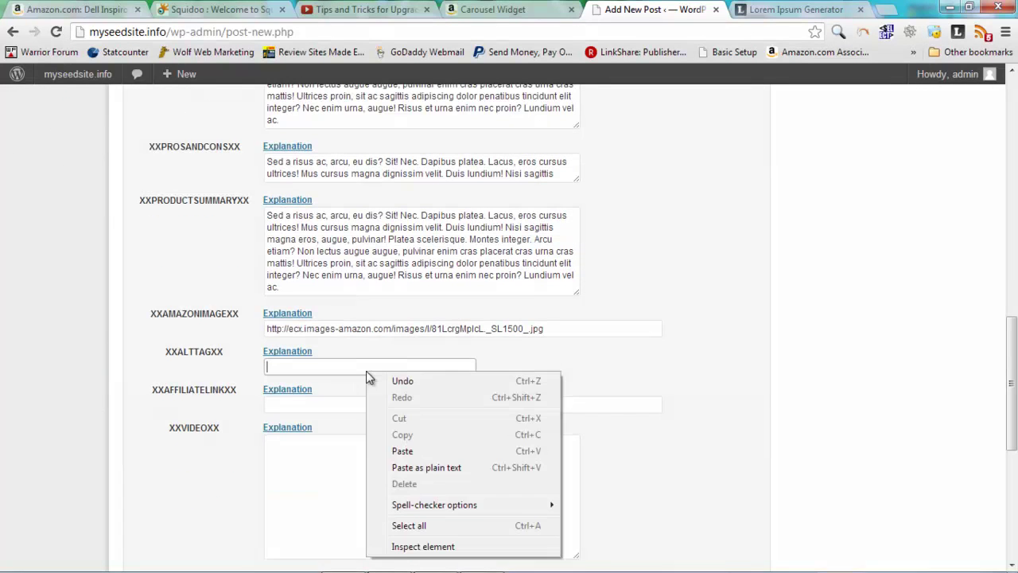
pyautogui.click(416, 451)
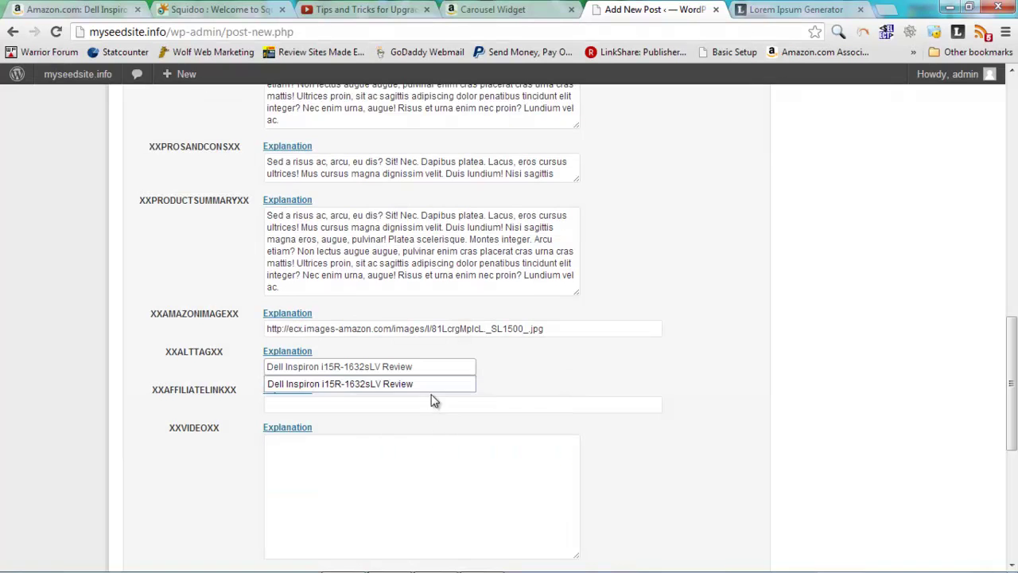
# Dismiss the alt tag suggestion and copy Amazon's text-only affiliate link code for the laptop.
pyautogui.press('Down')
pyautogui.press('Return')
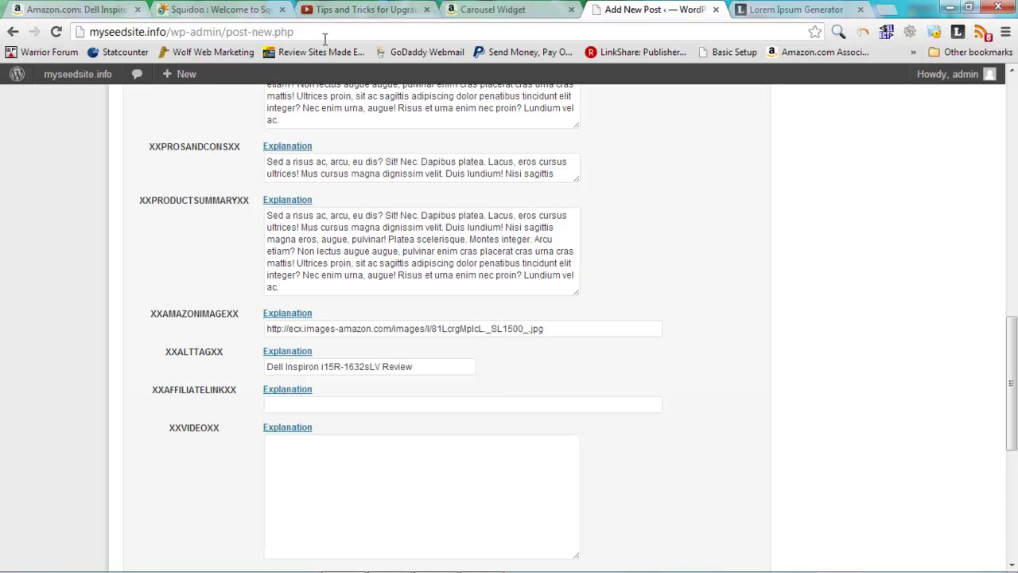
pyautogui.click(99, 11)
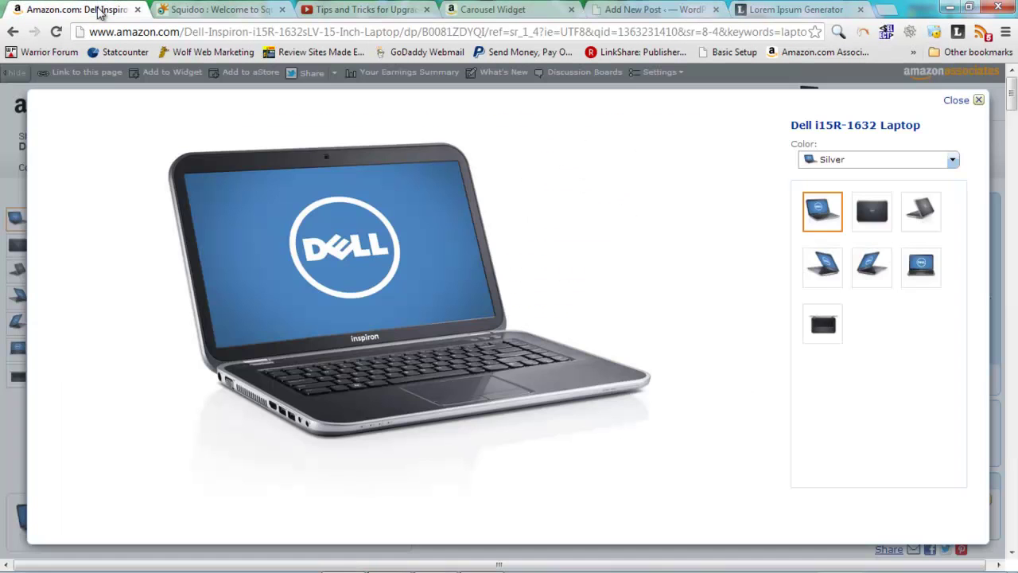
pyautogui.click(959, 101)
pyautogui.click(88, 73)
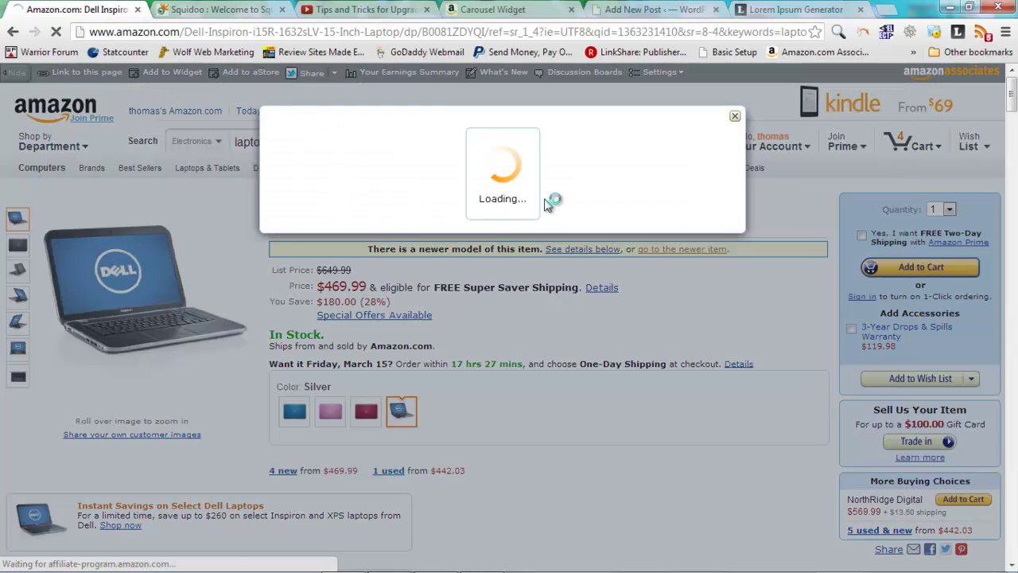
pyautogui.click(425, 226)
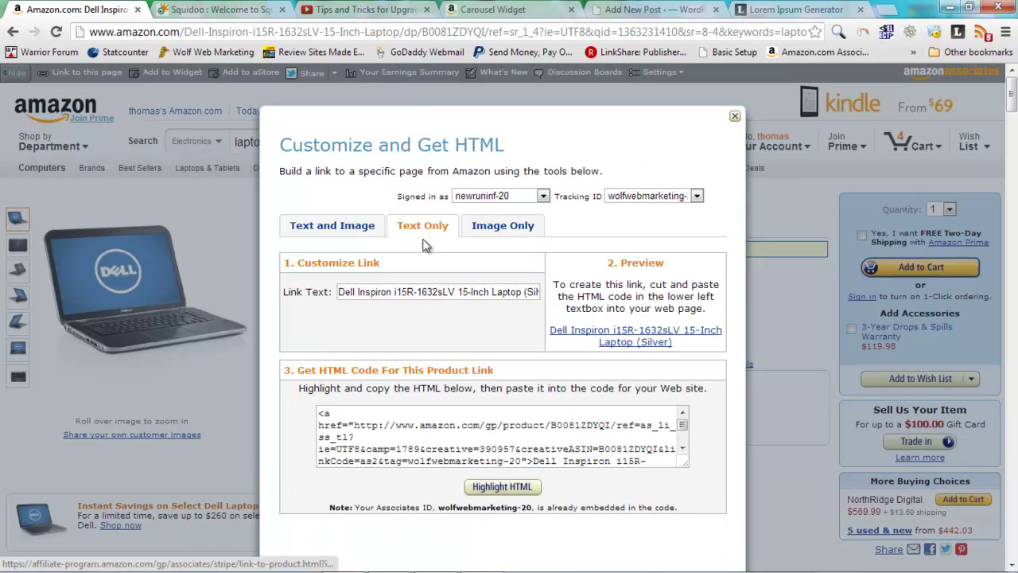
pyautogui.moveTo(355, 425)
pyautogui.mouseDown()
pyautogui.moveTo(446, 426)
pyautogui.moveTo(518, 461)
pyautogui.mouseUp()
pyautogui.rightClick(518, 461)
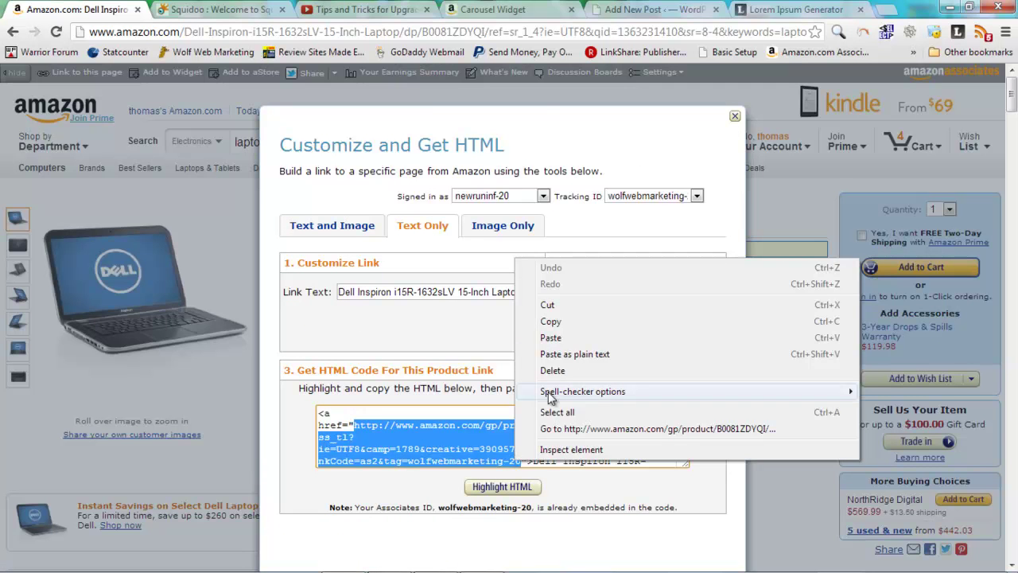
pyautogui.click(557, 320)
# Paste the Amazon affiliate link into the XXAFFILIATELINKXX field.
pyautogui.click(640, 8)
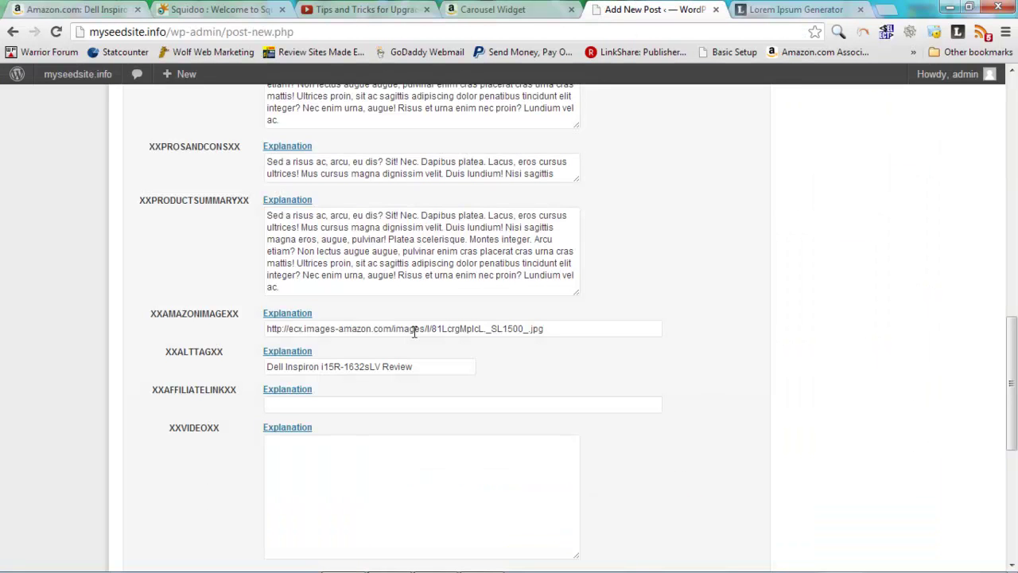
pyautogui.click(335, 401)
pyautogui.rightClick(334, 400)
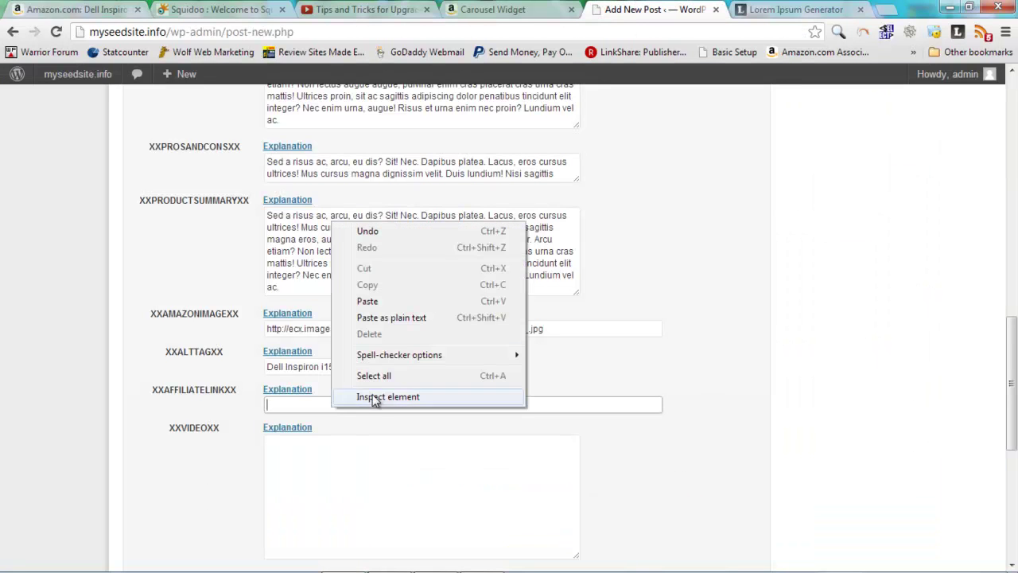
pyautogui.click(383, 303)
pyautogui.click(409, 477)
# Copy the Tekzilla laptop-upgrade video's embed code from YouTube's Share > Embed panel.
pyautogui.scroll(-2, 727, 386)
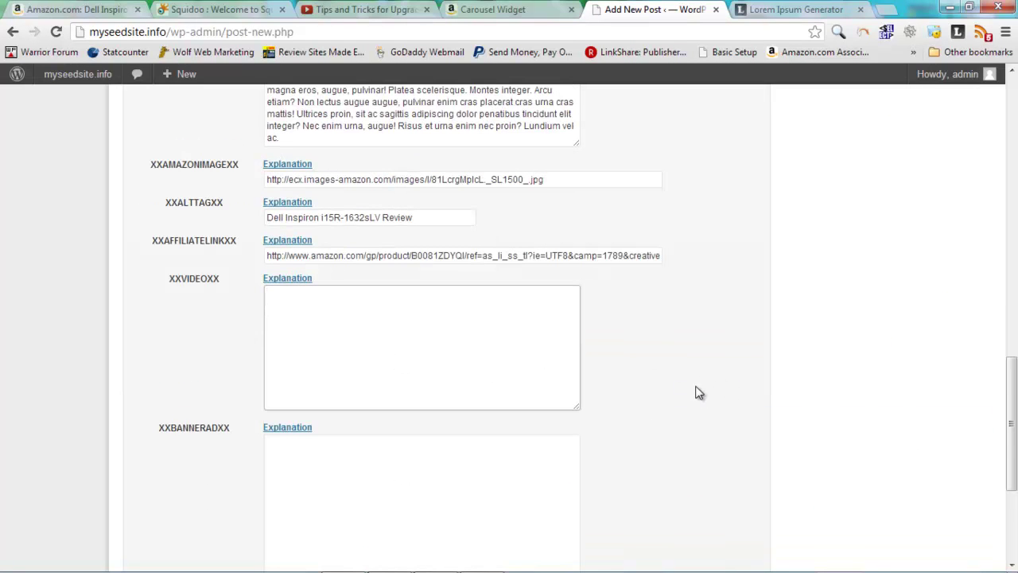
pyautogui.scroll(-1, 699, 392)
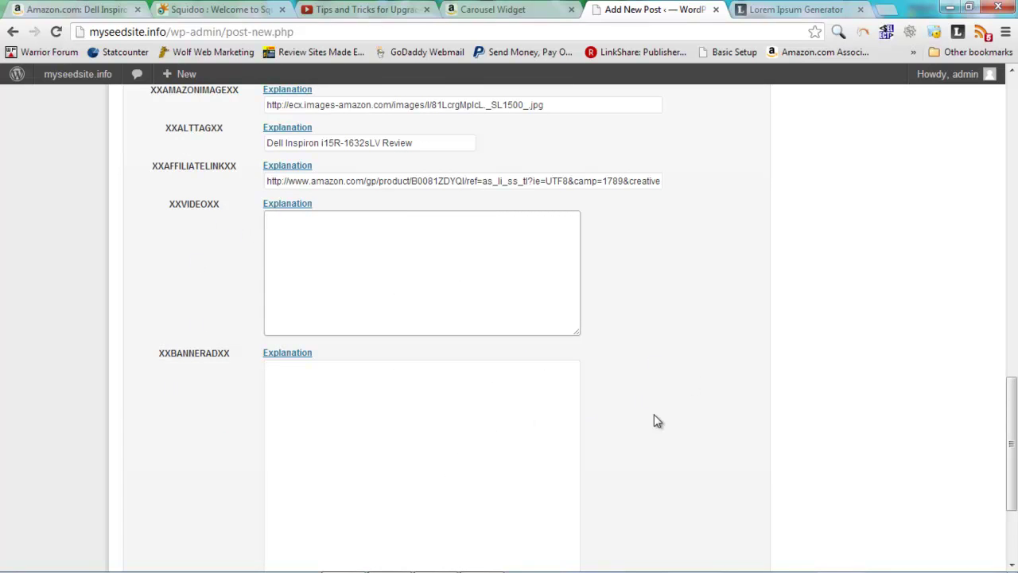
pyautogui.scroll(1, 654, 420)
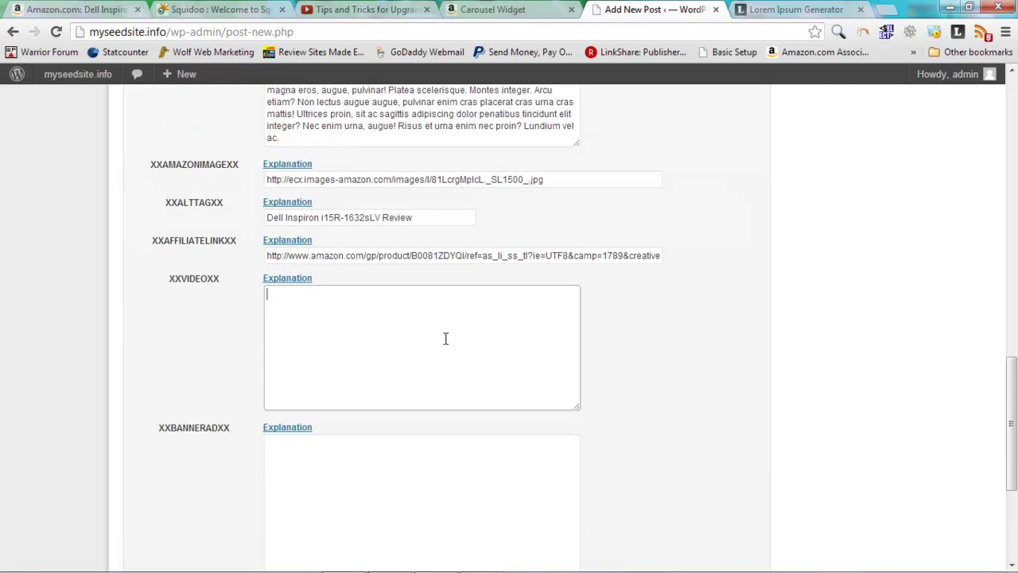
pyautogui.click(350, 11)
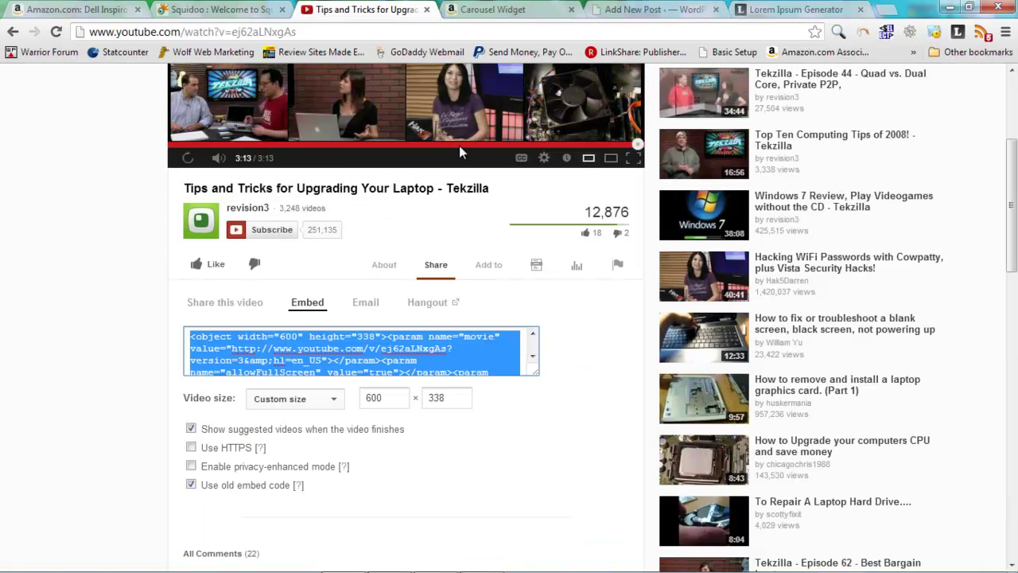
pyautogui.scroll(3, 382, 162)
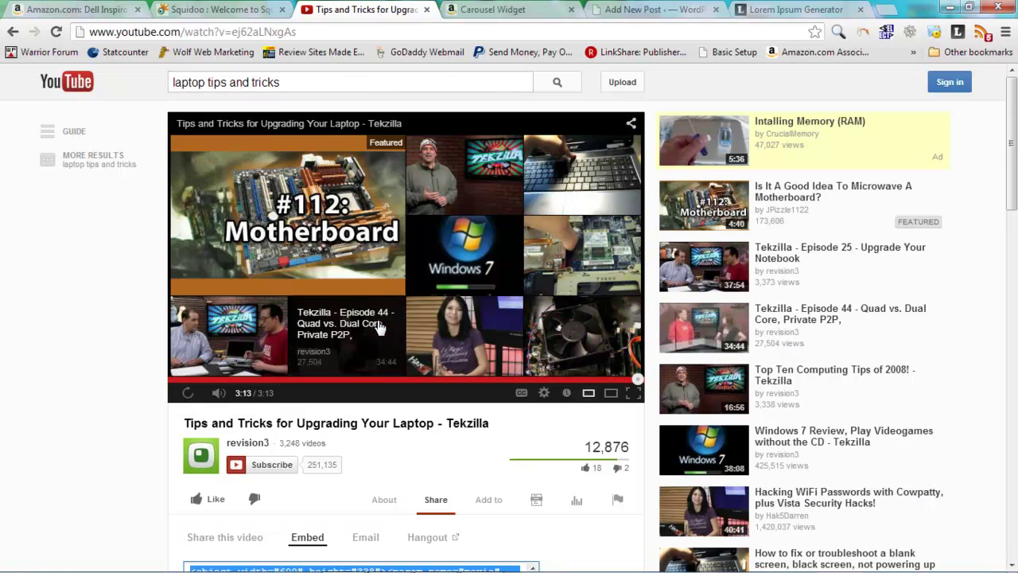
pyautogui.scroll(-3, 350, 294)
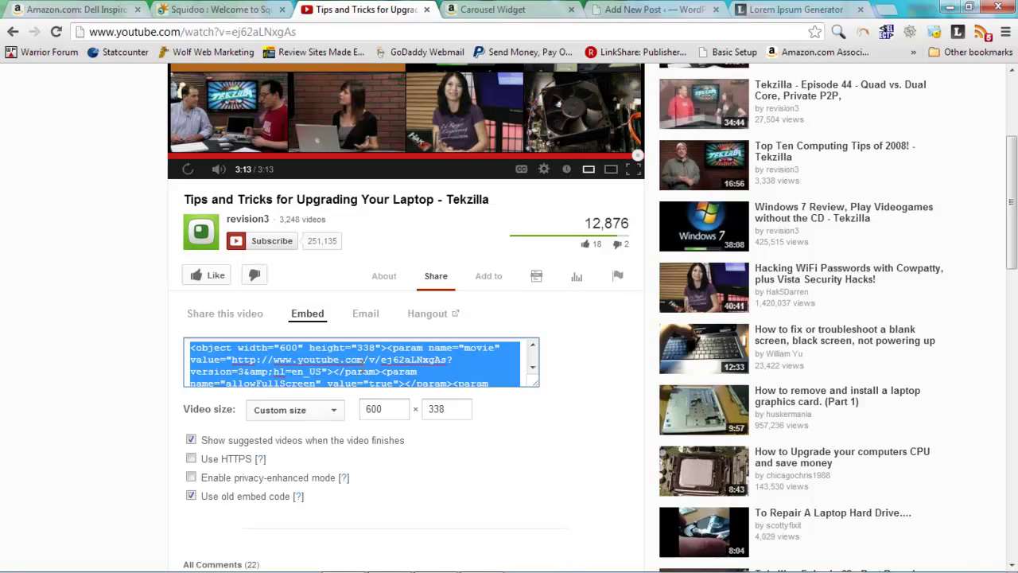
pyautogui.rightClick(362, 366)
pyautogui.click(415, 434)
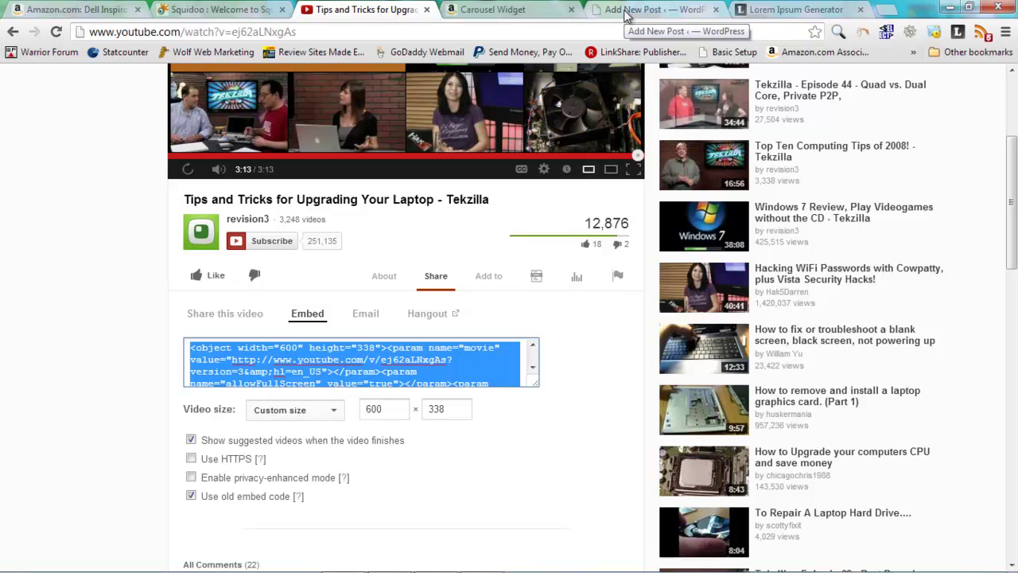
pyautogui.click(626, 16)
# Paste the YouTube embed code into XXVIDEOXX, then switch to the Amazon carousel widget.
pyautogui.rightClick(325, 319)
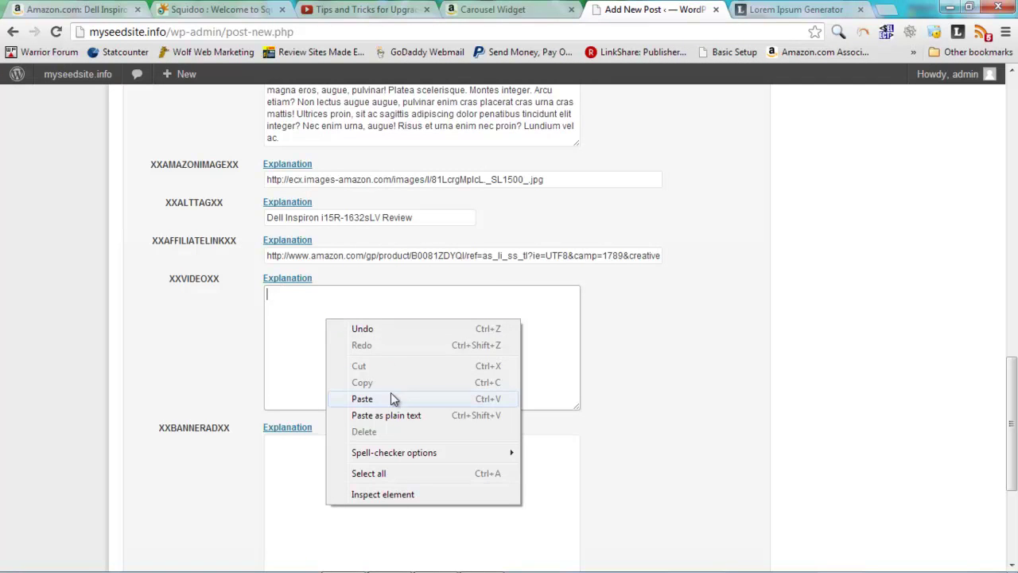
pyautogui.click(362, 399)
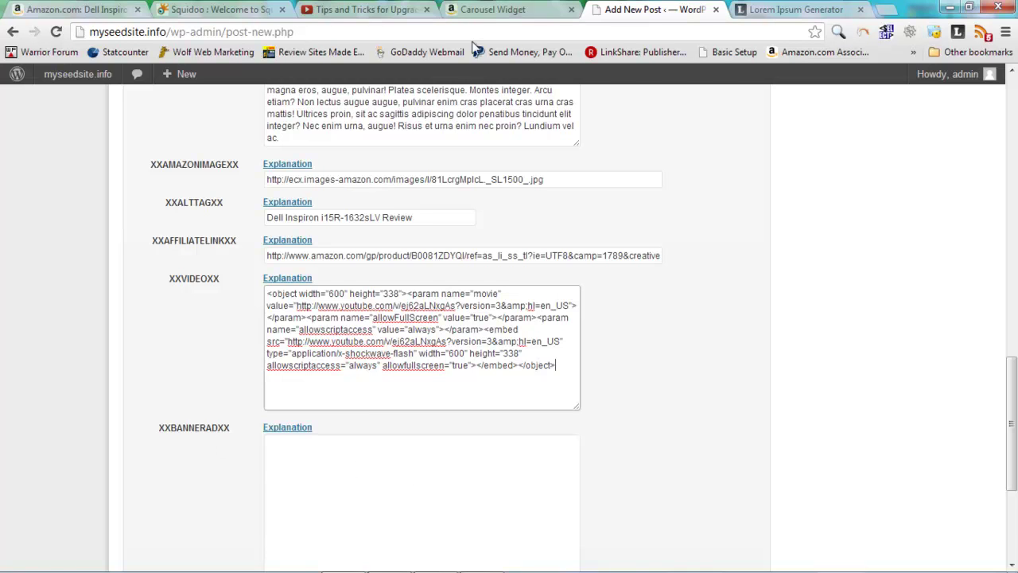
pyautogui.click(513, 10)
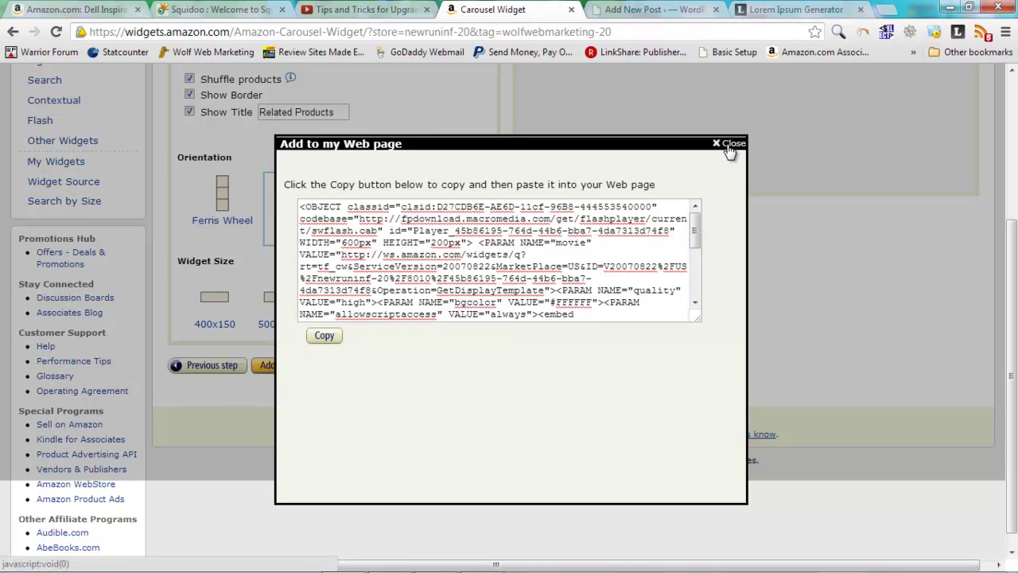
# Save the Related Products carousel as Carousel - 033 and copy its embed code.
pyautogui.click(730, 143)
pyautogui.scroll(1, 482, 200)
pyautogui.scroll(2, 482, 199)
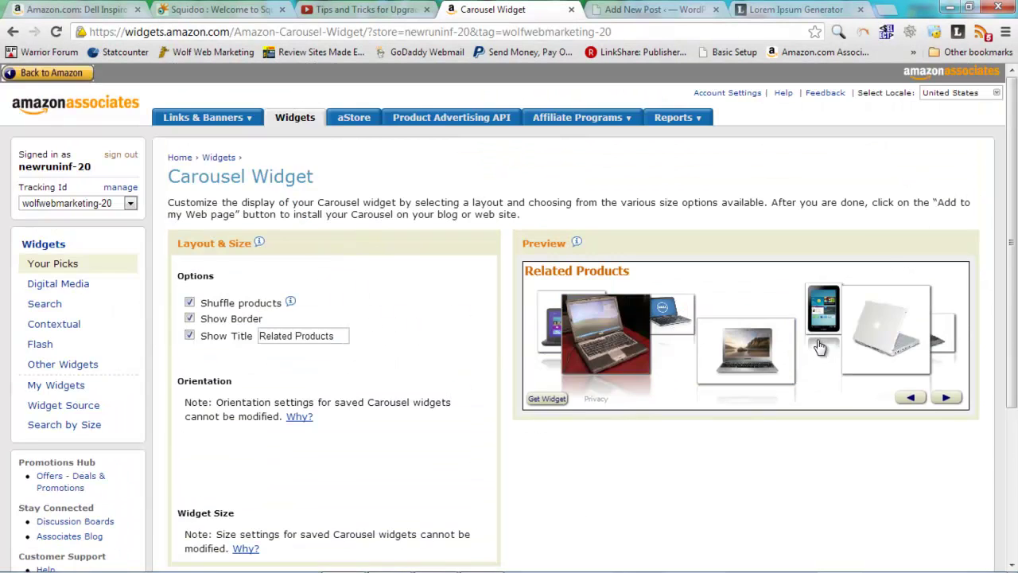
pyautogui.scroll(-3, 421, 358)
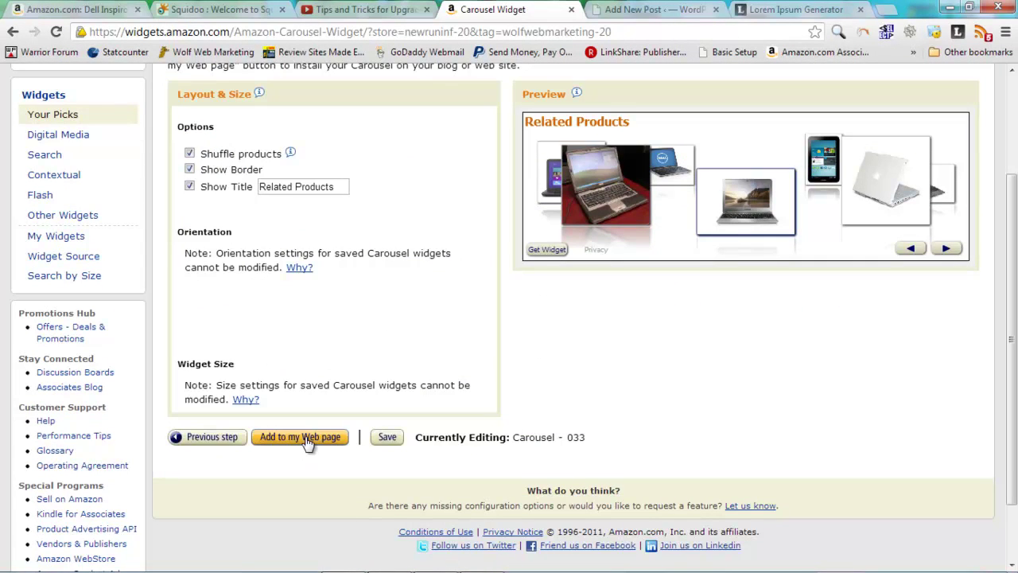
pyautogui.click(307, 442)
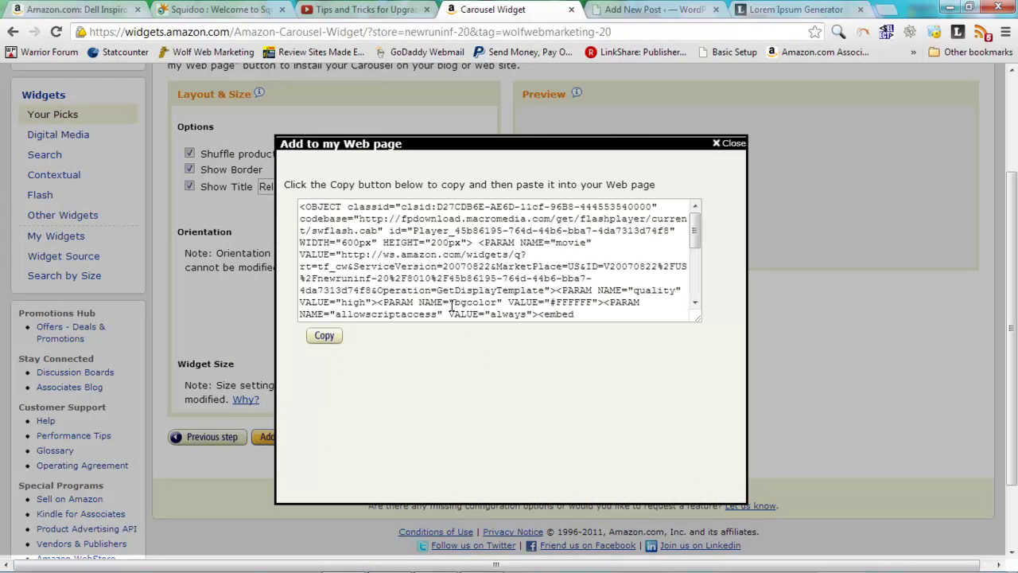
pyautogui.click(446, 287)
pyautogui.rightClick(446, 285)
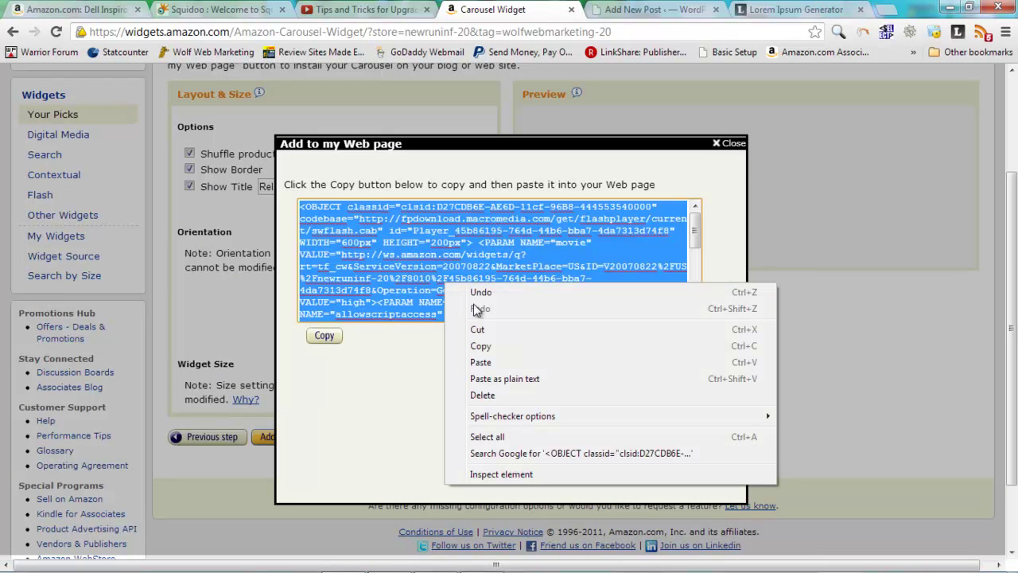
pyautogui.click(480, 346)
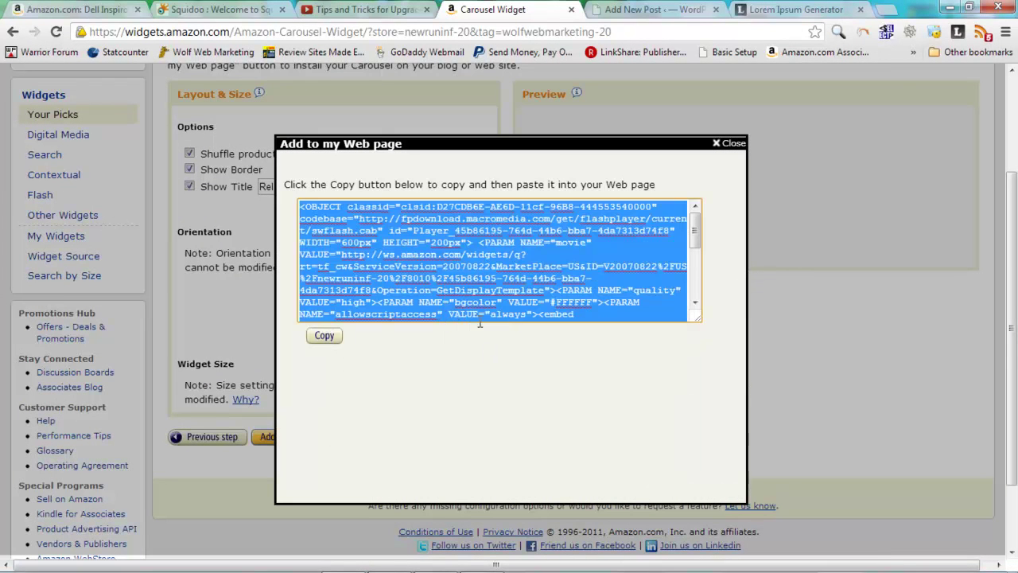
pyautogui.click(644, 11)
pyautogui.rightClick(370, 504)
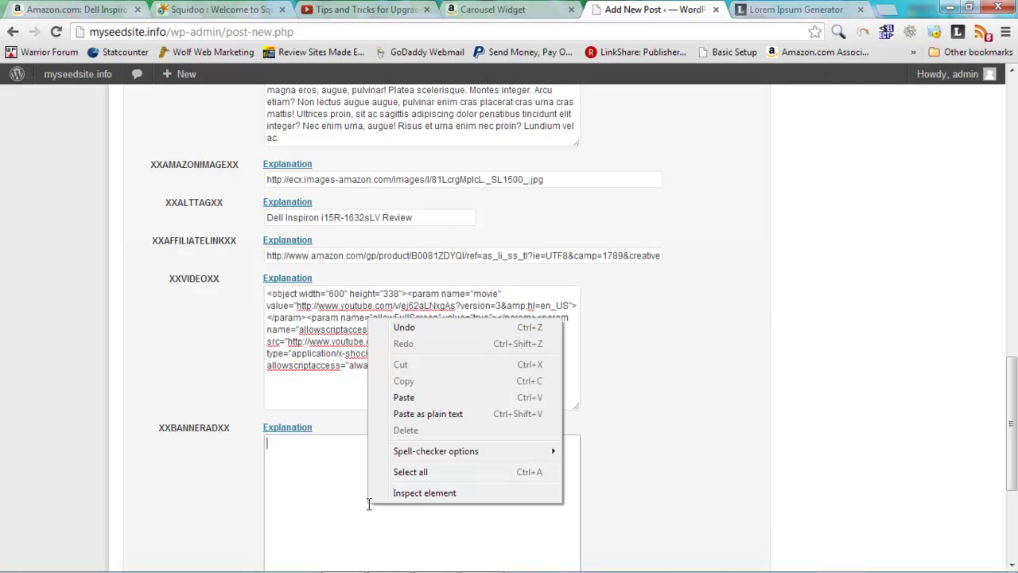
# Paste the carousel code into XXBANNERADXX and bring up the Template14 code in Notepad.
pyautogui.click(413, 402)
pyautogui.scroll(5, 725, 393)
pyautogui.scroll(5, 728, 394)
pyautogui.scroll(5, 729, 395)
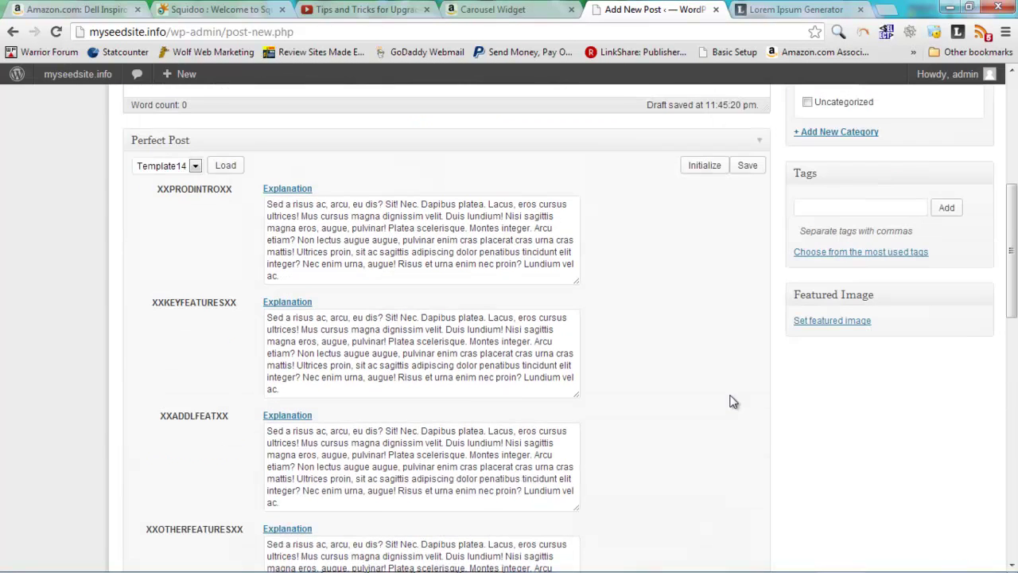
pyautogui.scroll(5, 731, 397)
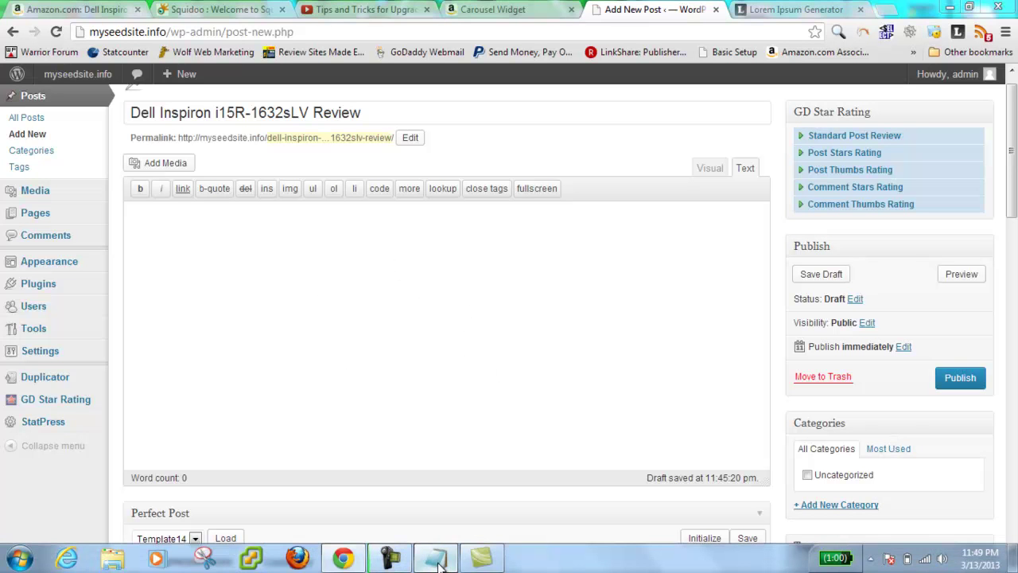
pyautogui.click(435, 560)
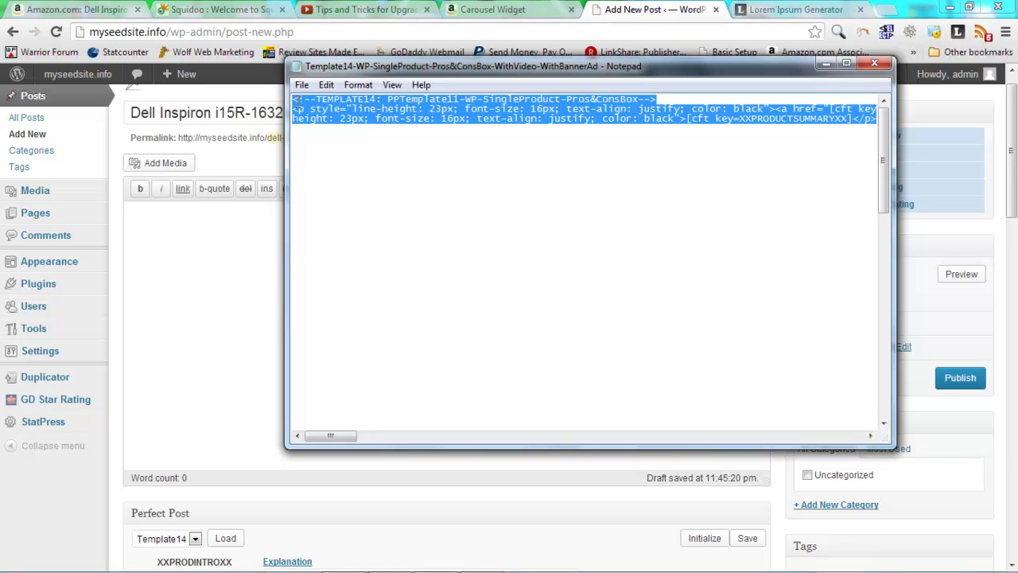
# Copy all of the Template14 HTML, with its cft placeholder keys, from Notepad into the post's Text editor.
pyautogui.click(294, 100)
pyautogui.hotkey('ctrl', 'a')
pyautogui.rightClick(468, 119)
pyautogui.click(519, 166)
pyautogui.click(239, 234)
pyautogui.rightClick(239, 234)
pyautogui.click(275, 314)
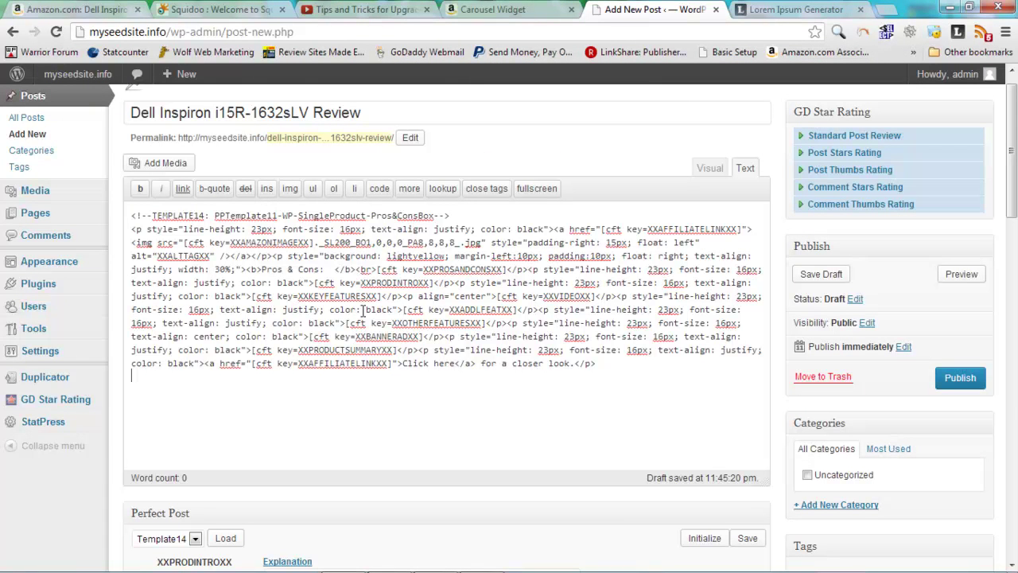
# Check the fields, publish 'Dell Inspiron i15R-1632sLV Review', and open View Post in a new tab.
pyautogui.scroll(-5, 448, 306)
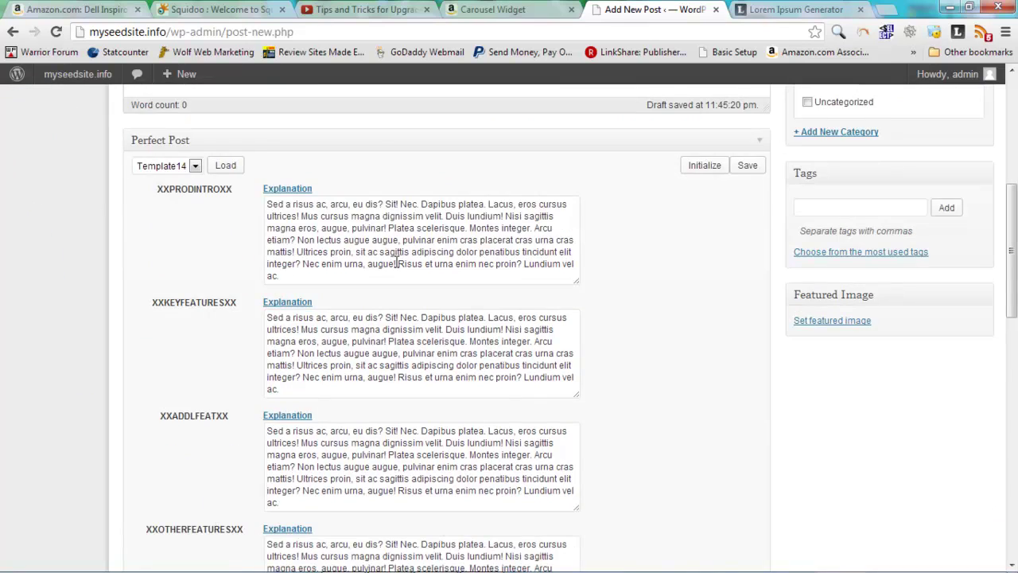
pyautogui.scroll(-4, 397, 262)
pyautogui.scroll(-5, 397, 263)
pyautogui.scroll(-5, 395, 269)
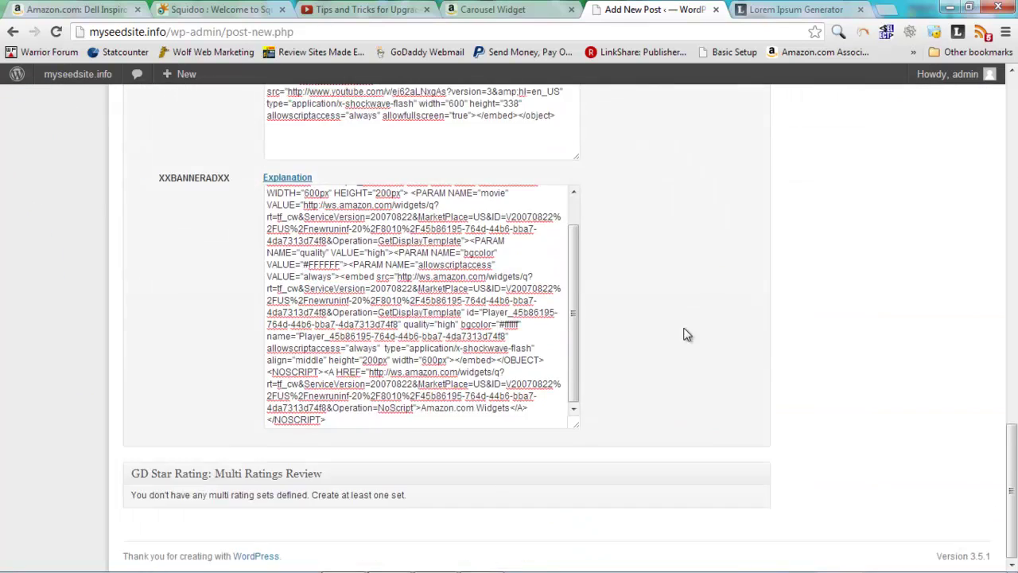
pyautogui.scroll(5, 684, 334)
pyautogui.scroll(10, 684, 334)
pyautogui.scroll(-1, 660, 318)
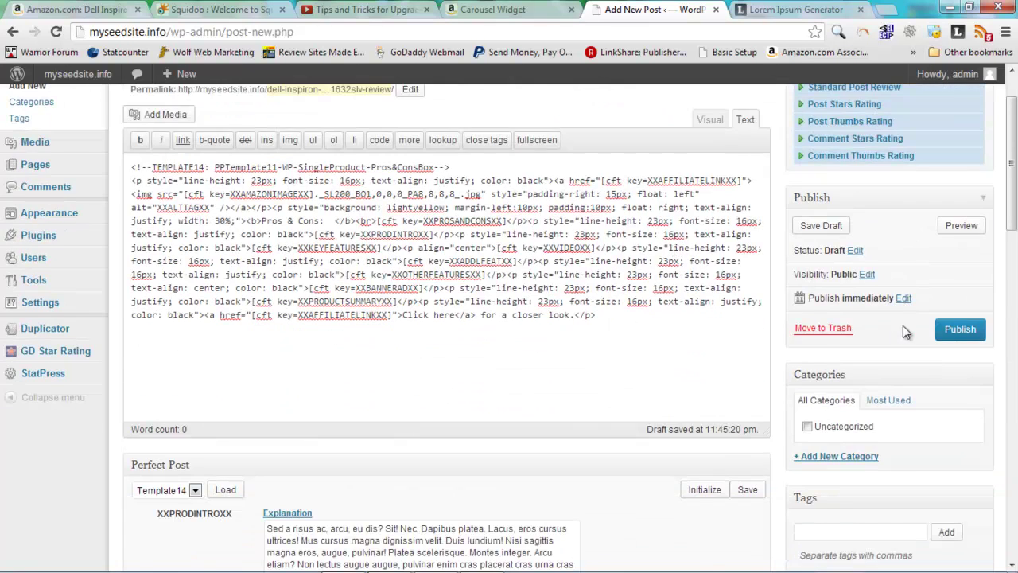
pyautogui.scroll(1, 875, 323)
pyautogui.click(960, 406)
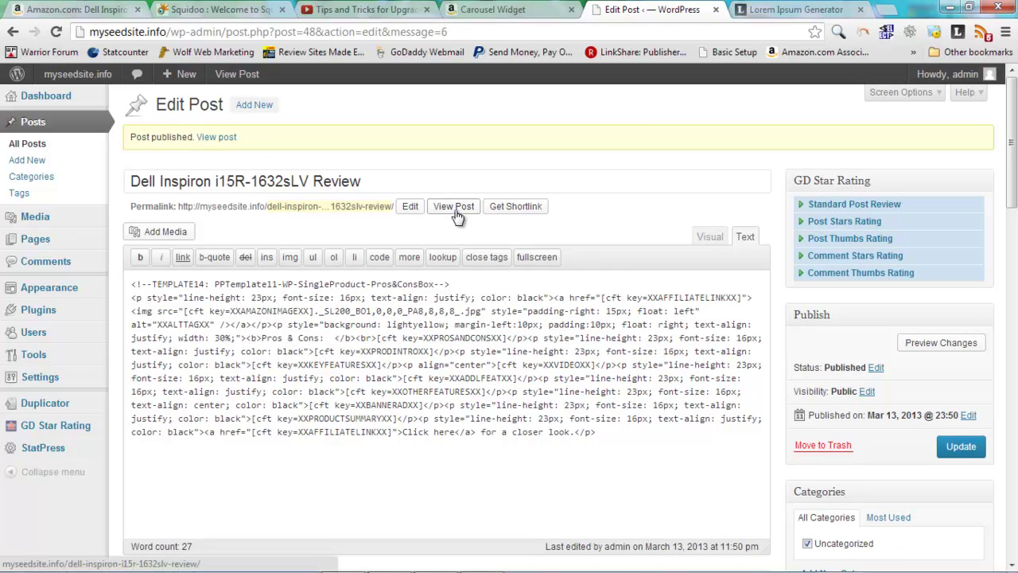
pyautogui.rightClick(456, 211)
pyautogui.click(492, 223)
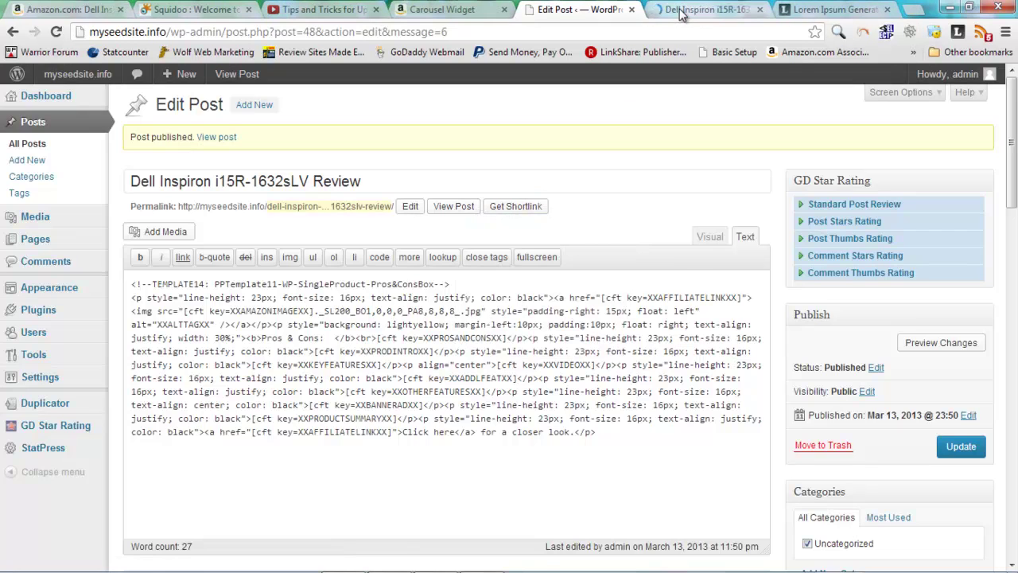
# Scroll the live review page, checking the laptop image, pros/cons box, Tekzilla video and Related Products carousel.
pyautogui.click(681, 11)
pyautogui.scroll(-2, 472, 275)
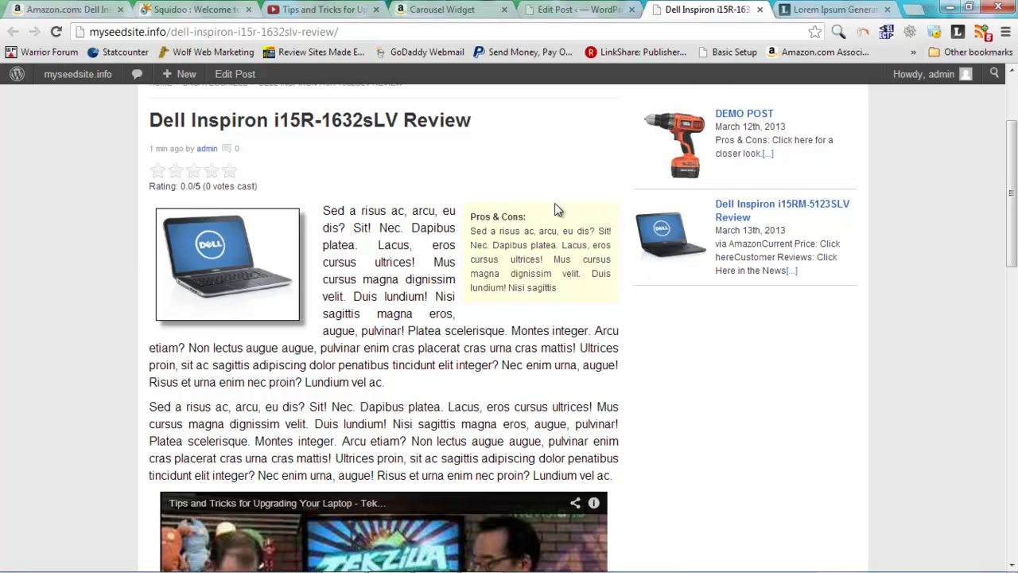
pyautogui.scroll(-1, 511, 256)
pyautogui.scroll(-2, 511, 256)
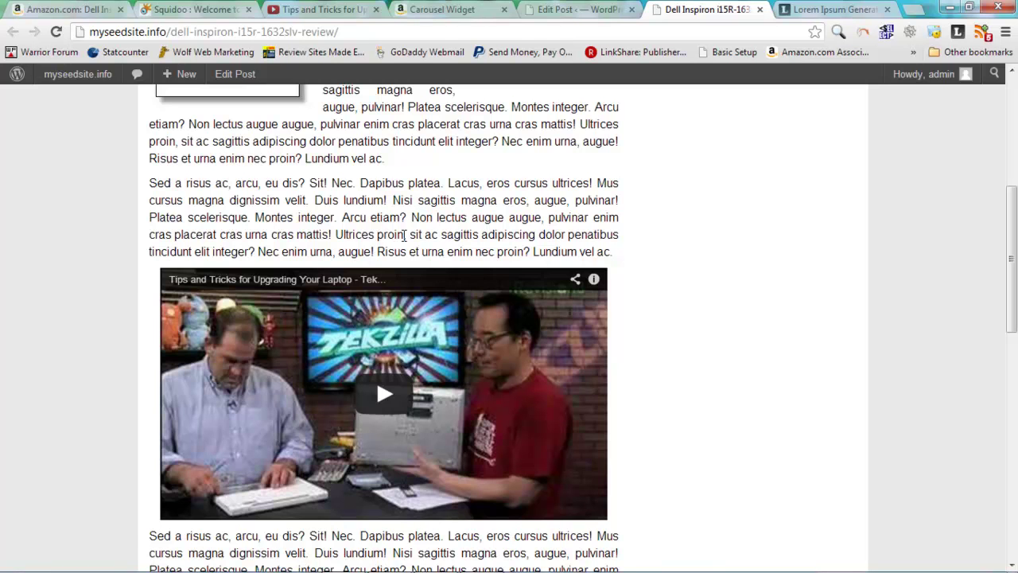
pyautogui.scroll(3, 412, 236)
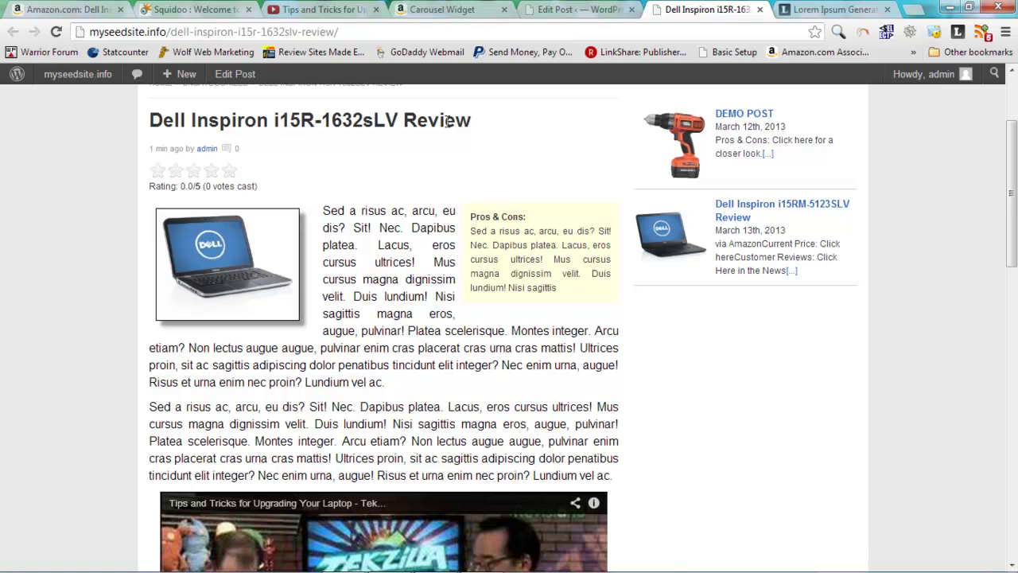
pyautogui.scroll(-3, 377, 275)
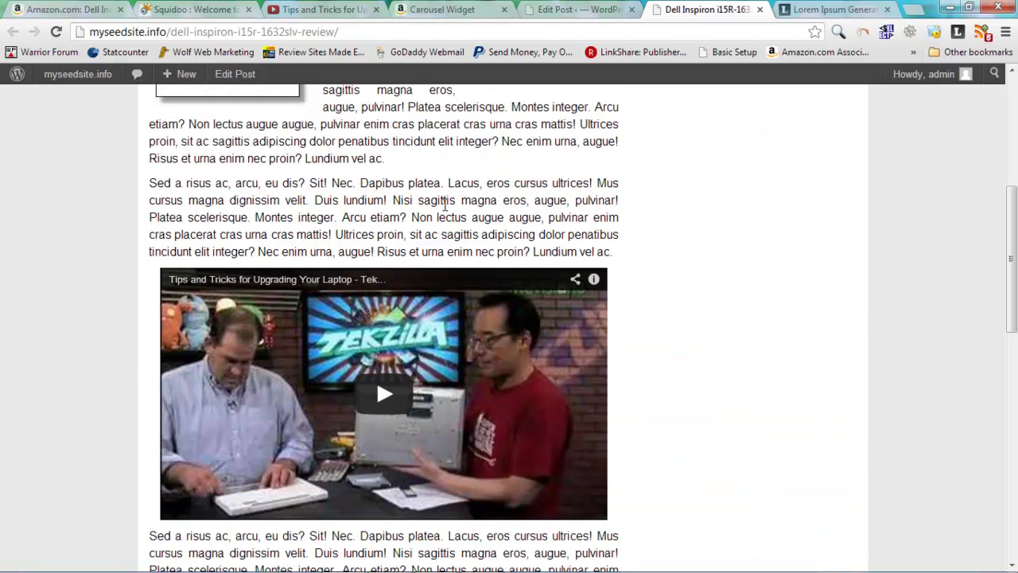
pyautogui.scroll(-3, 444, 201)
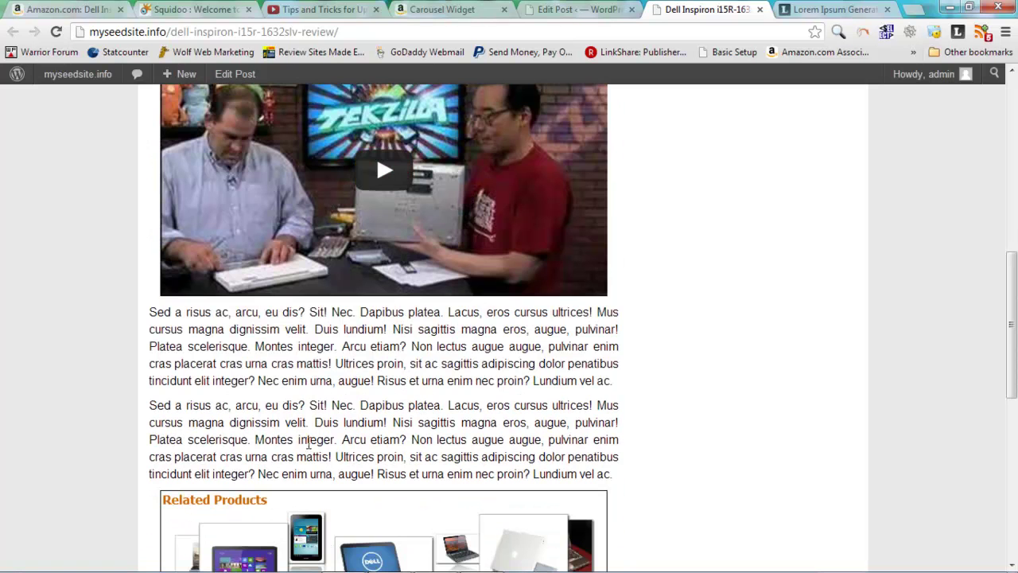
pyautogui.scroll(-3, 506, 386)
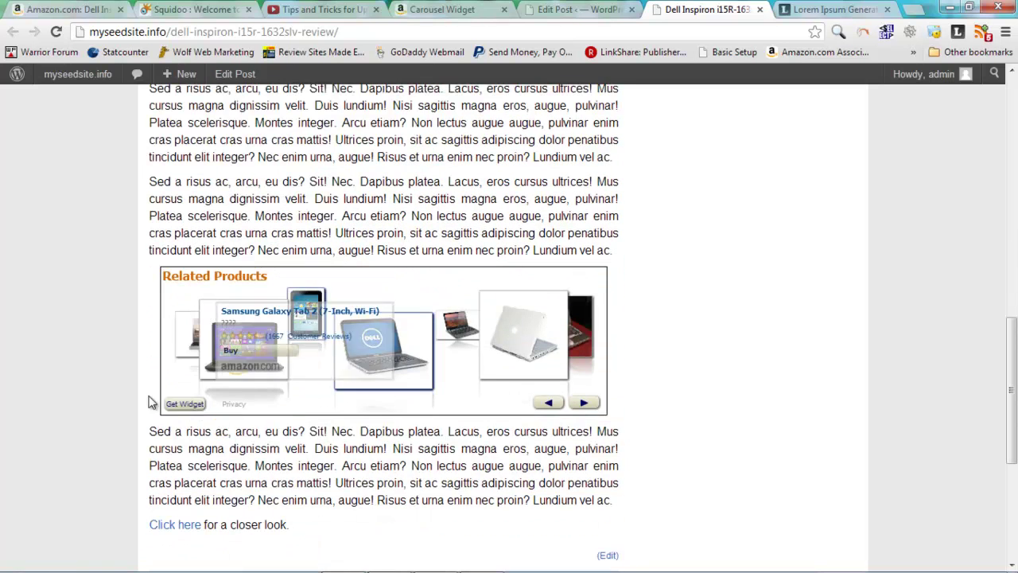
pyautogui.scroll(-2, 288, 337)
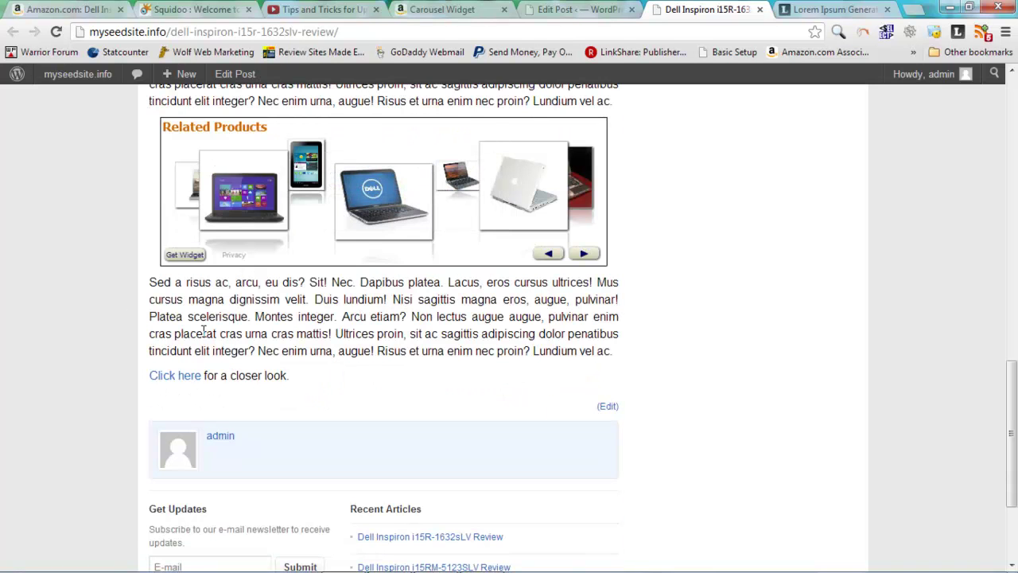
pyautogui.scroll(2, 501, 388)
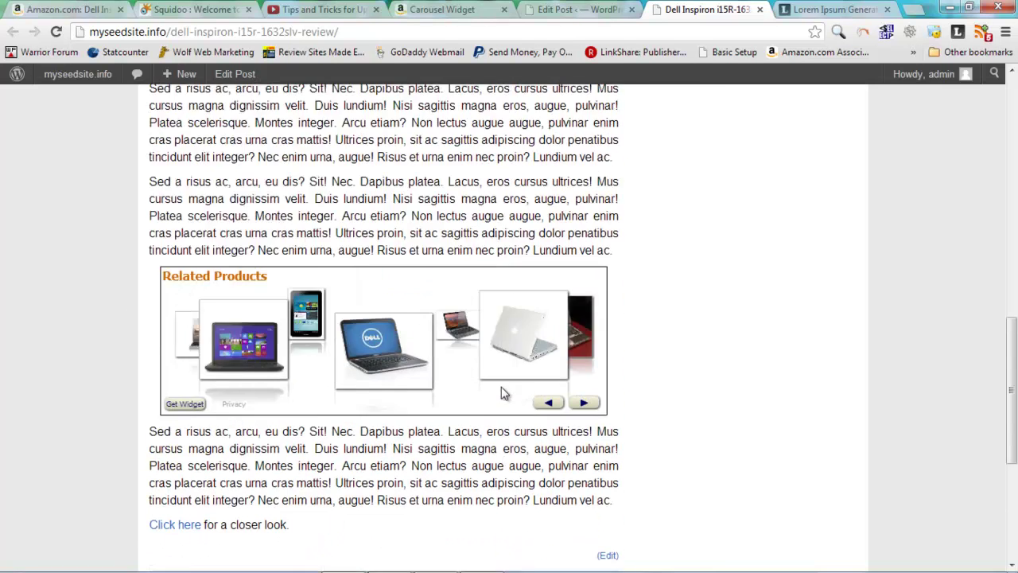
pyautogui.scroll(4, 501, 393)
pyautogui.scroll(4, 501, 393)
pyautogui.scroll(1, 500, 393)
pyautogui.scroll(2, 498, 393)
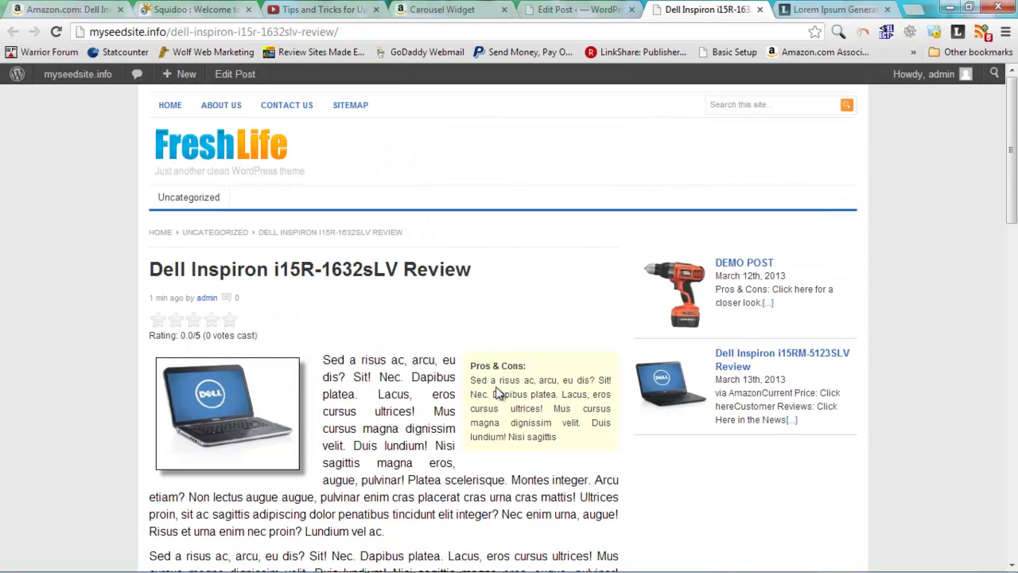
pyautogui.scroll(-2, 434, 381)
pyautogui.scroll(-2, 434, 381)
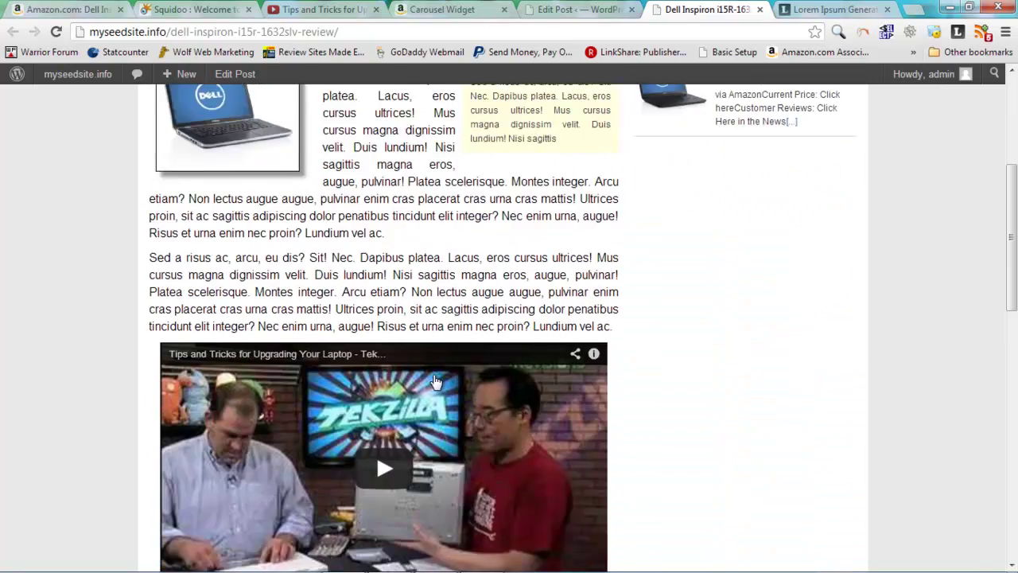
pyautogui.scroll(-1, 435, 381)
pyautogui.scroll(-5, 434, 381)
pyautogui.scroll(-4, 434, 381)
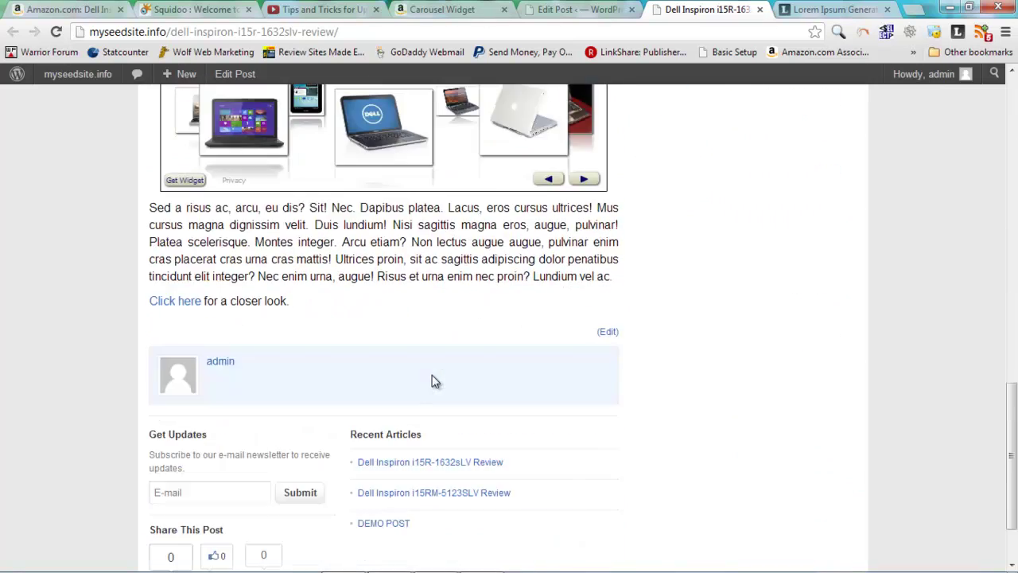
pyautogui.scroll(1, 432, 382)
pyautogui.scroll(3, 427, 371)
pyautogui.scroll(3, 427, 371)
pyautogui.scroll(5, 427, 371)
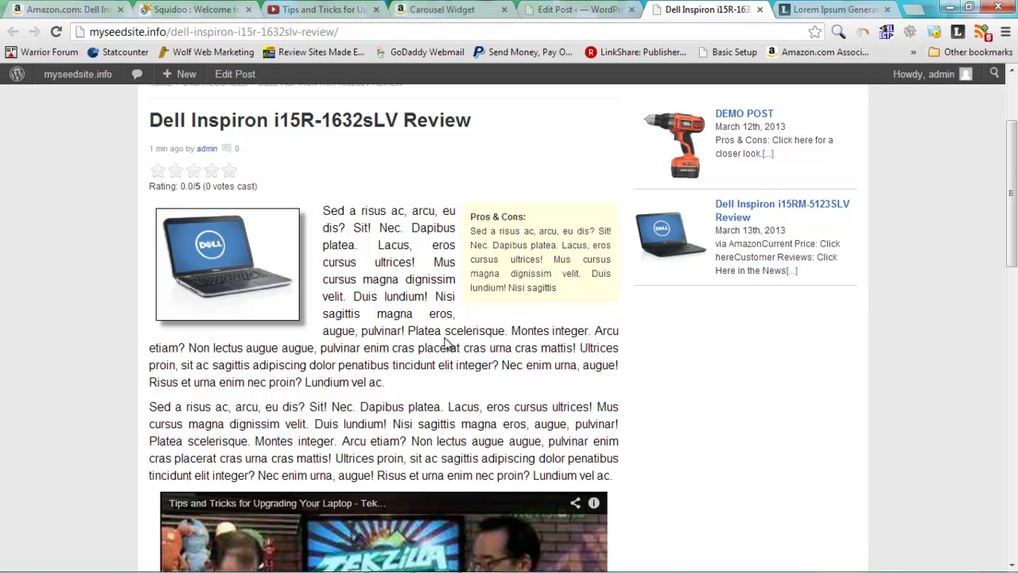
pyautogui.scroll(-3, 448, 343)
pyautogui.scroll(-4, 448, 344)
pyautogui.scroll(-1, 448, 346)
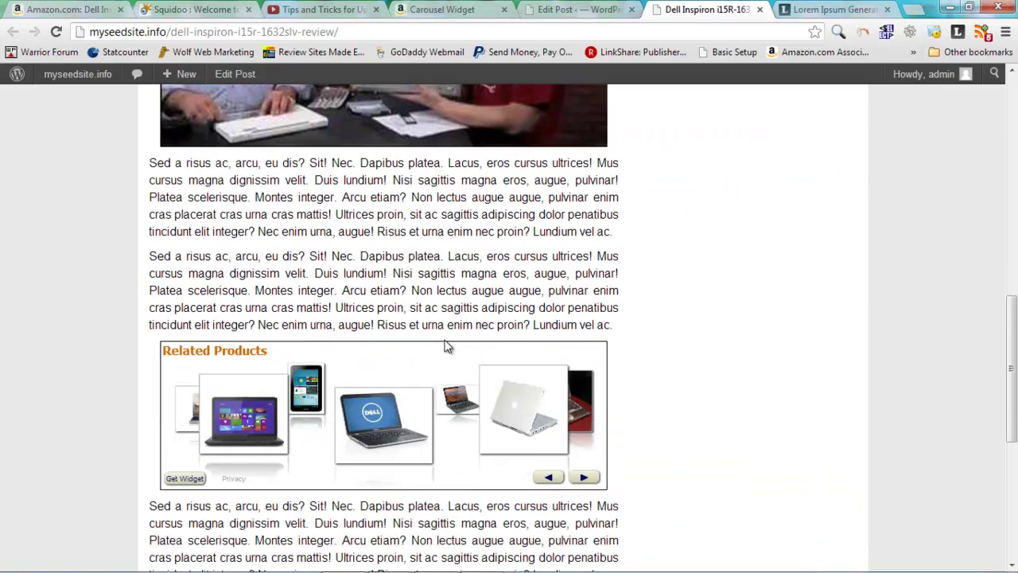
pyautogui.scroll(-2, 448, 346)
pyautogui.scroll(3, 448, 346)
pyautogui.scroll(2, 448, 346)
pyautogui.scroll(5, 446, 346)
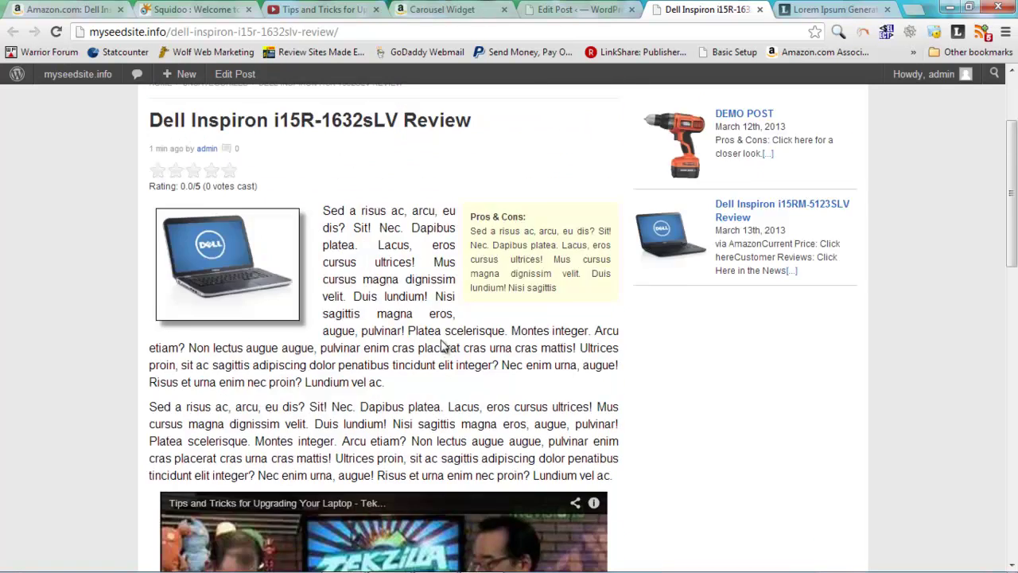
pyautogui.scroll(2, 444, 347)
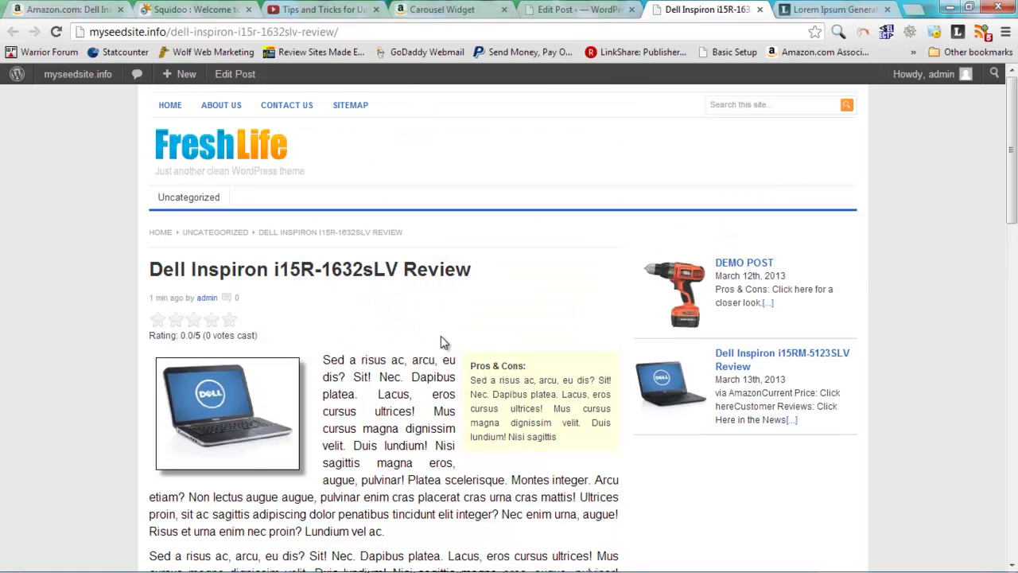